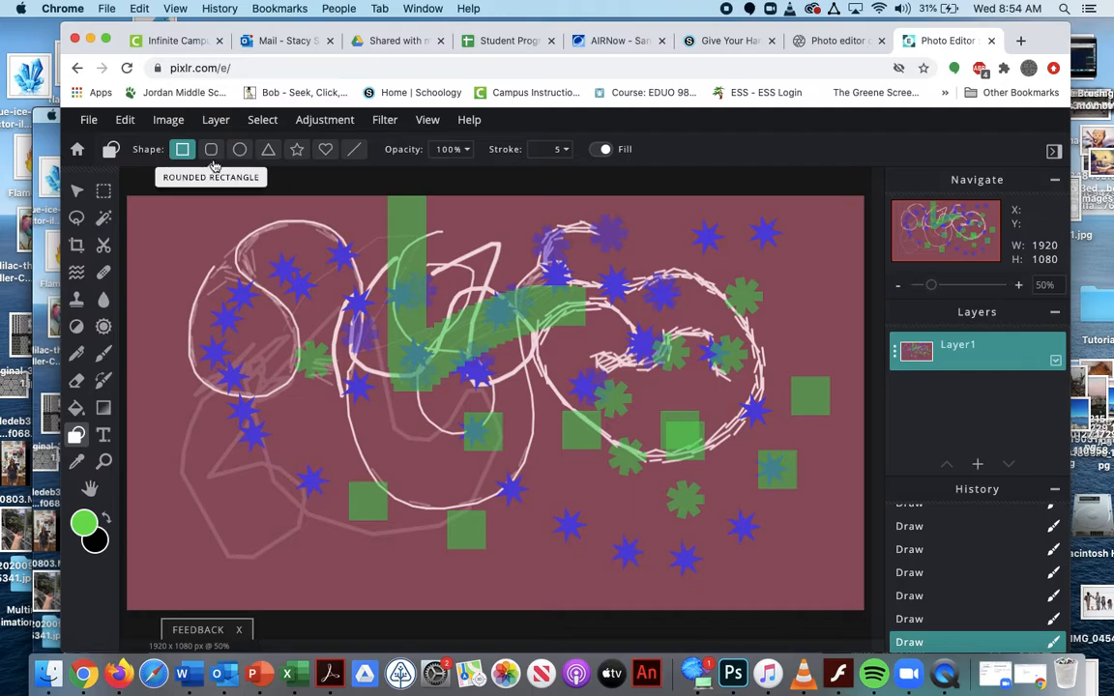
pyautogui.click(209, 151)
pyautogui.click(210, 150)
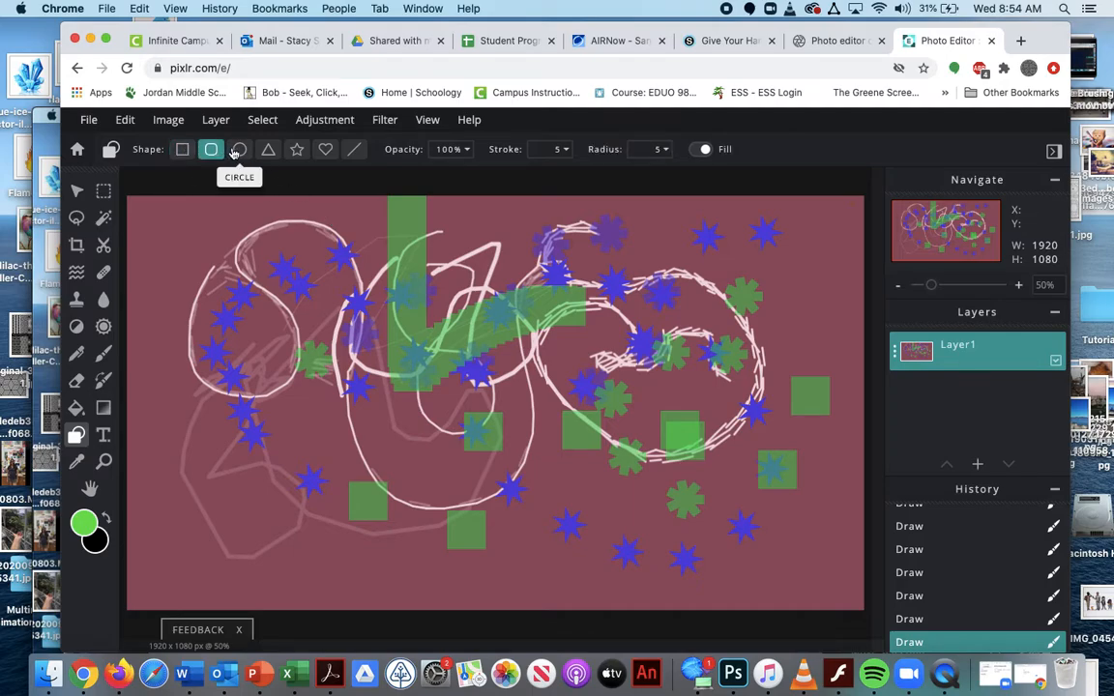
pyautogui.click(239, 150)
pyautogui.click(268, 150)
pyautogui.click(297, 149)
pyautogui.click(326, 150)
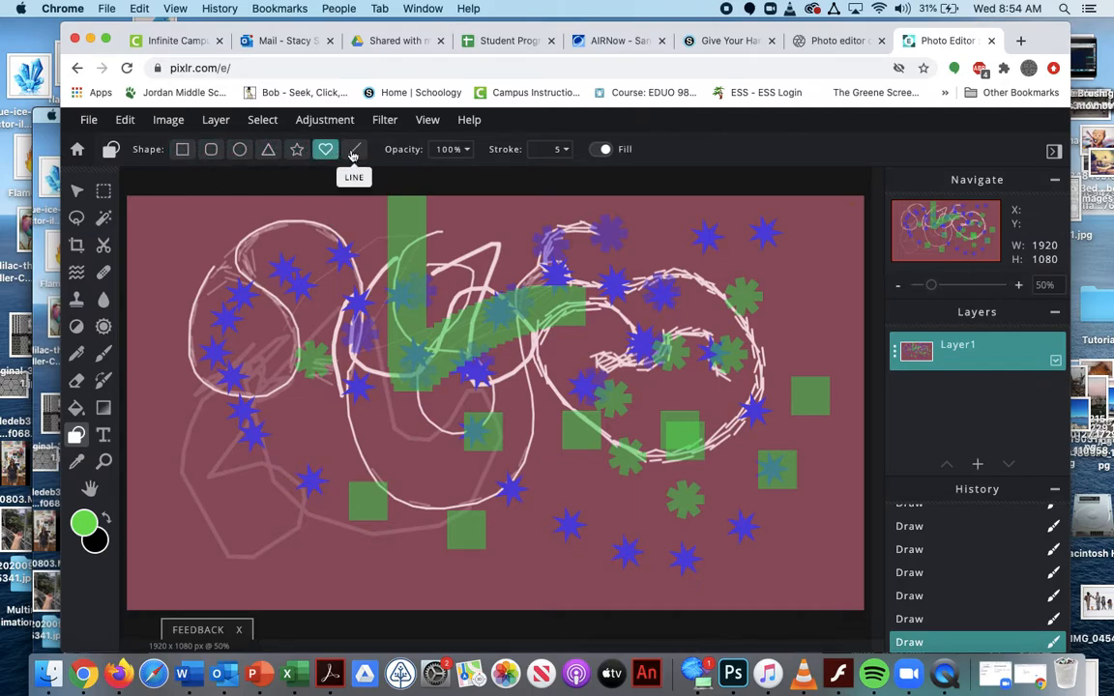
# Draw a triangle of straight lines in yellow #D6DB3D near the canvas's upper-left corner, plus a black-filled rectangle beside it
pyautogui.click(354, 150)
pyautogui.click(84, 523)
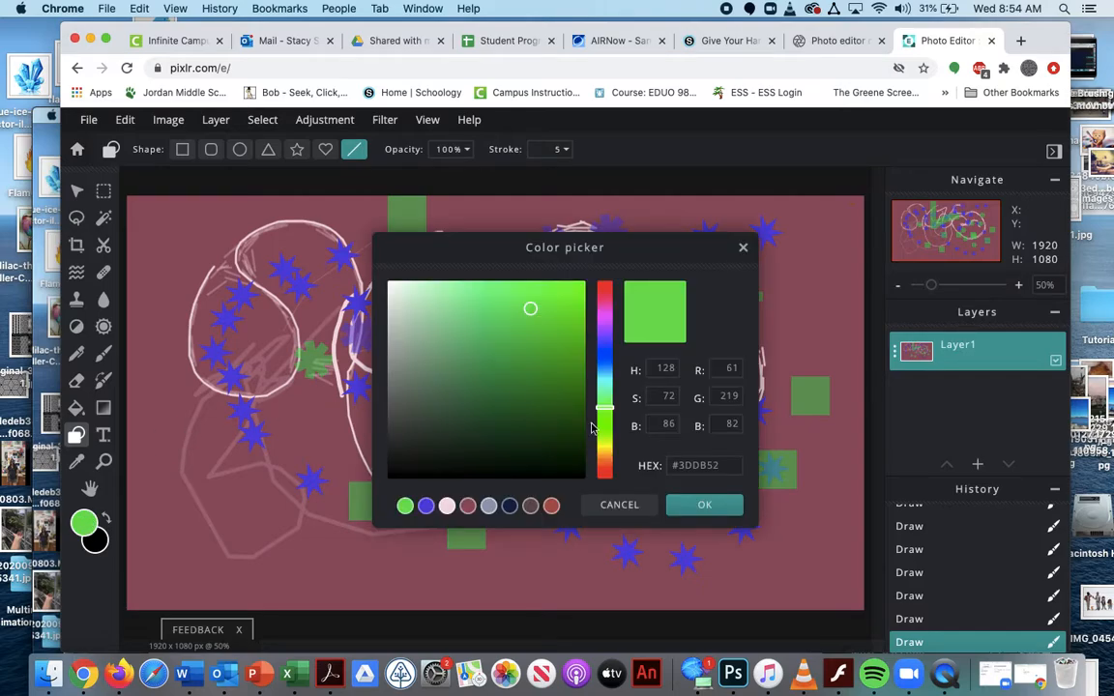
pyautogui.click(605, 449)
pyautogui.click(705, 504)
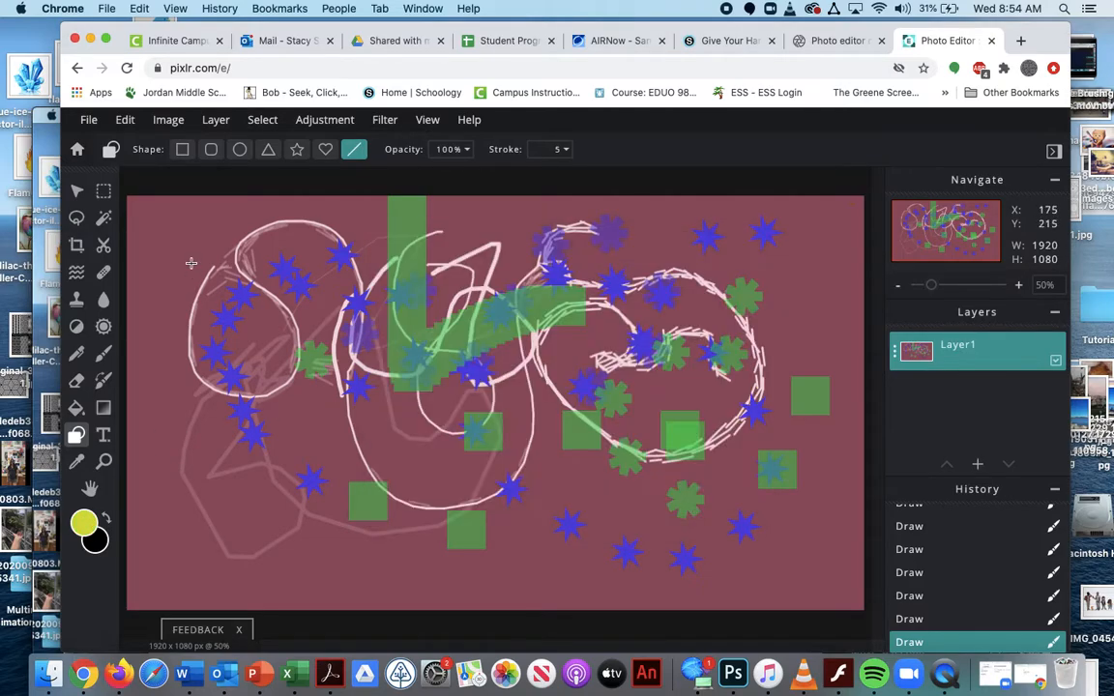
pyautogui.moveTo(166, 224); pyautogui.dragTo(265, 335)
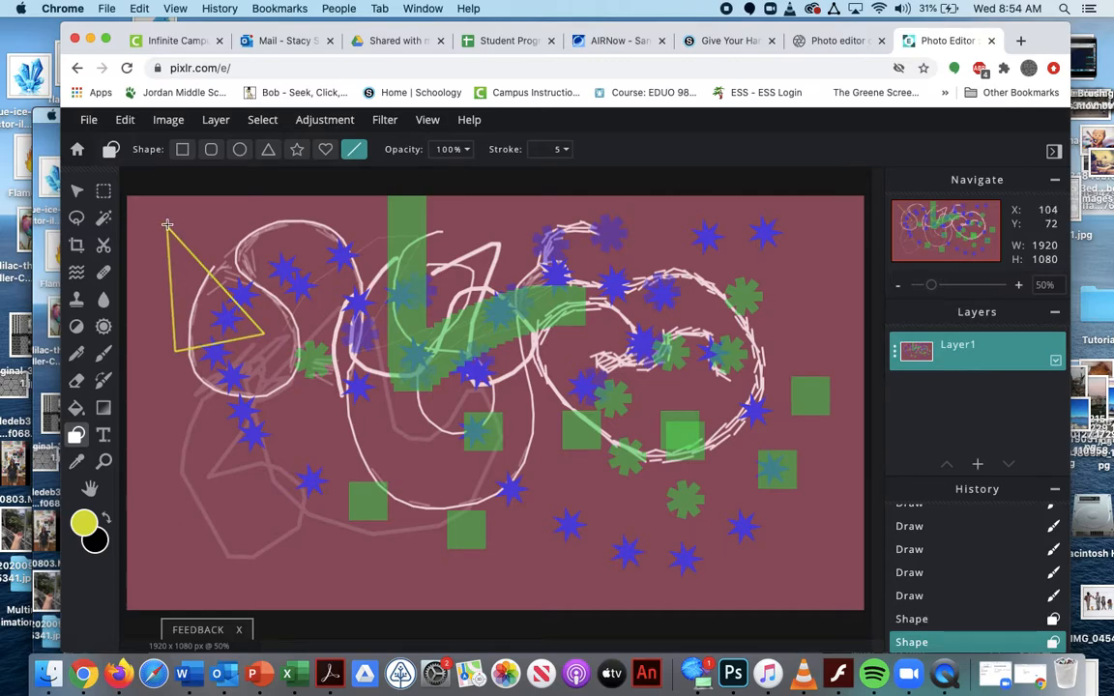
pyautogui.click(182, 149)
pyautogui.moveTo(297, 239); pyautogui.dragTo(389, 340)
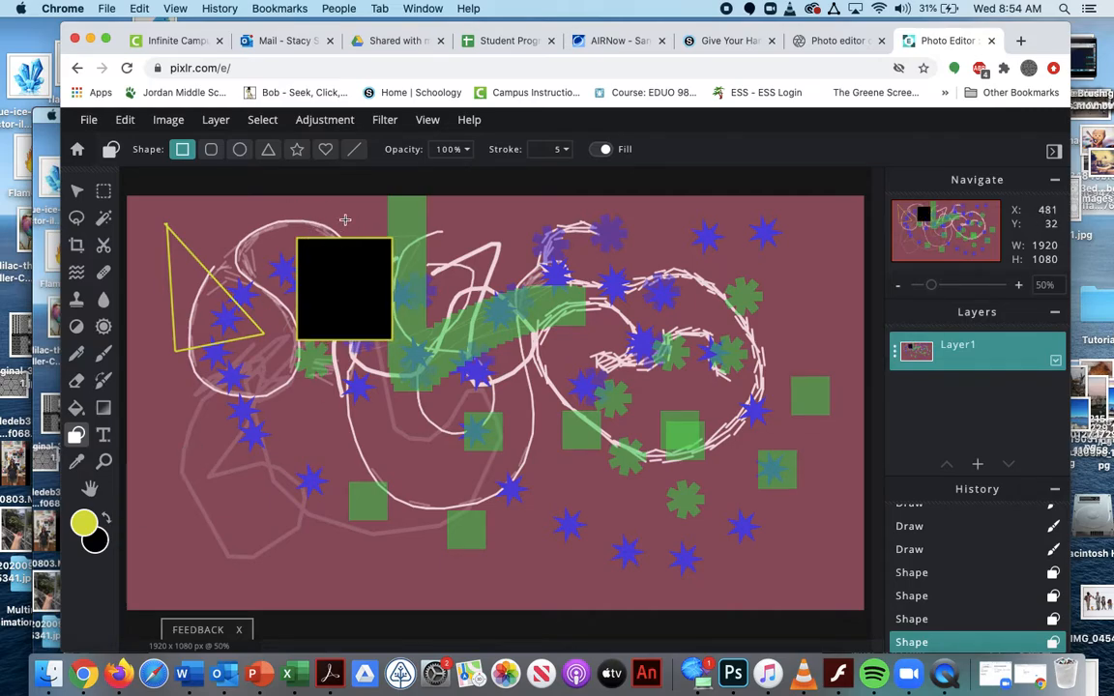
# Change the background colour to a very dark olive
pyautogui.click(95, 540)
pyautogui.click(567, 450)
pyautogui.click(603, 448)
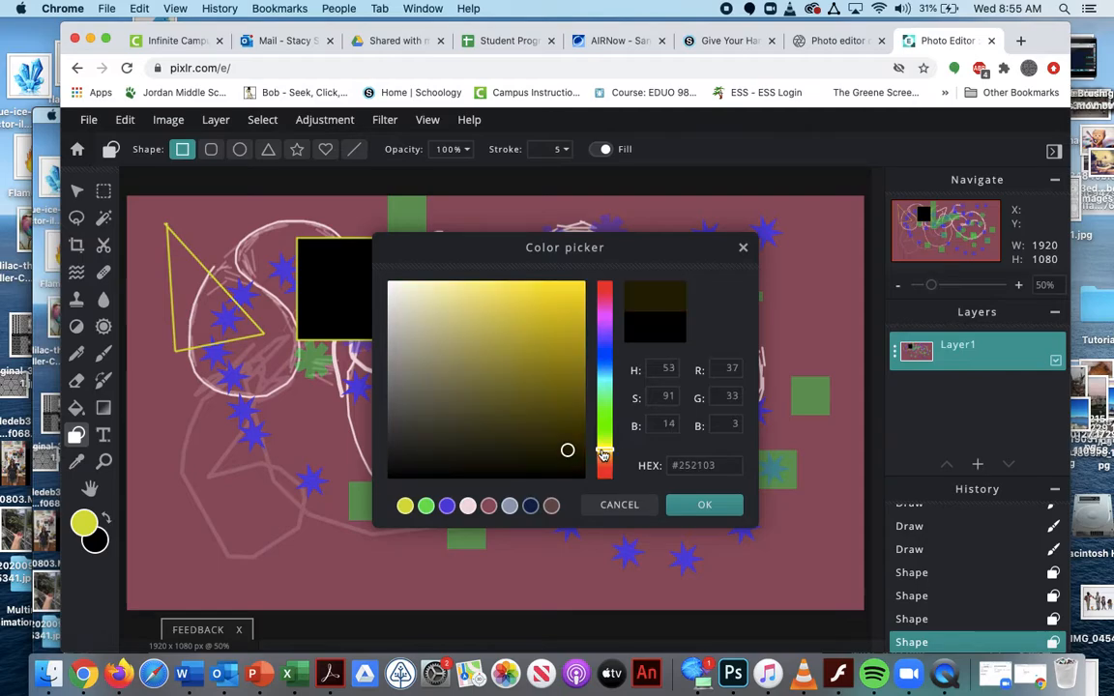
pyautogui.click(704, 508)
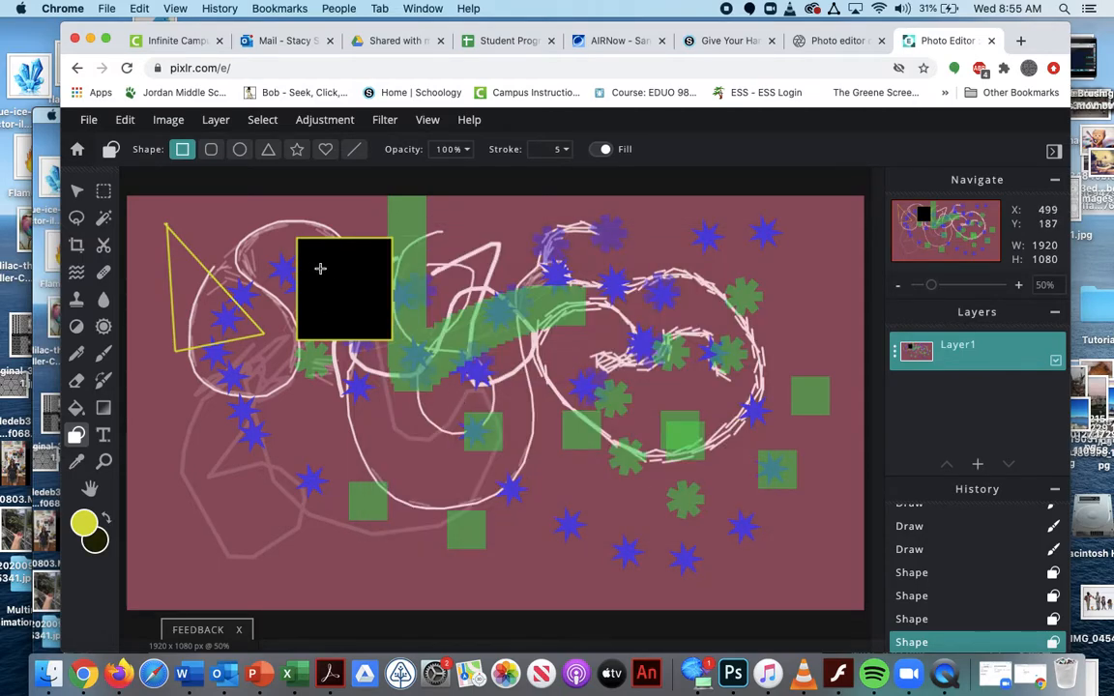
# Set the background colour to yellow-green #C6D526 and draw a large filled rectangle overlapping the black one and a small one above it
pyautogui.click(101, 539)
pyautogui.moveTo(545, 314)
pyautogui.mouseDown()
pyautogui.moveTo(558, 341)
pyautogui.moveTo(549, 313)
pyautogui.mouseUp()
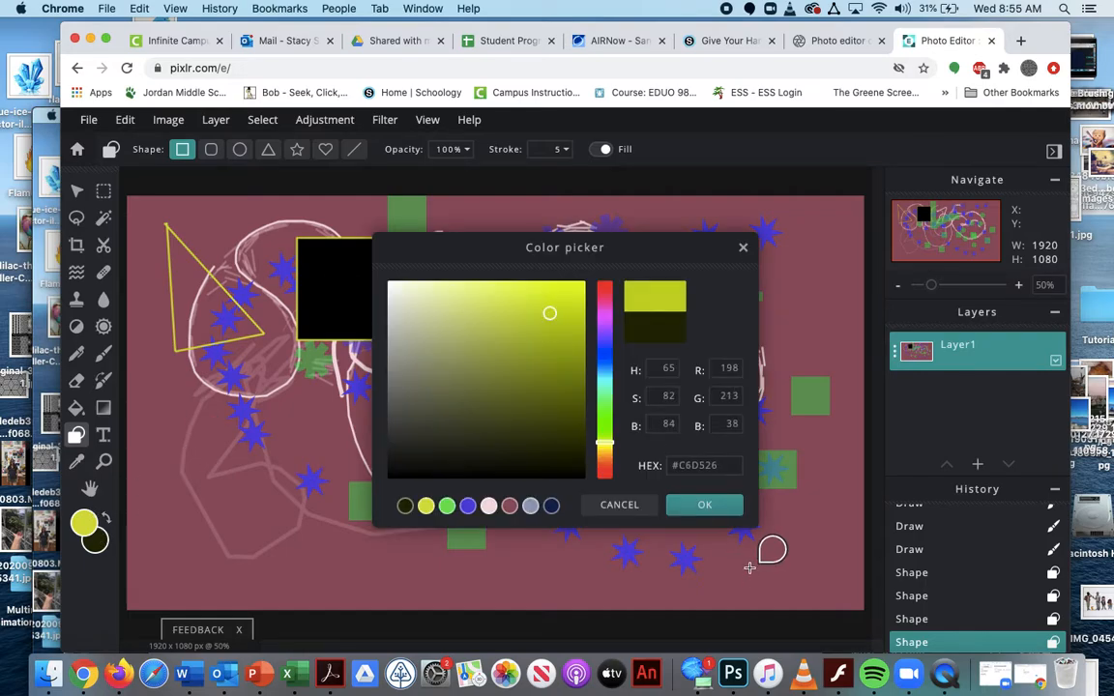
pyautogui.click(718, 508)
pyautogui.moveTo(349, 274); pyautogui.dragTo(476, 376)
pyautogui.moveTo(484, 215); pyautogui.dragTo(525, 261)
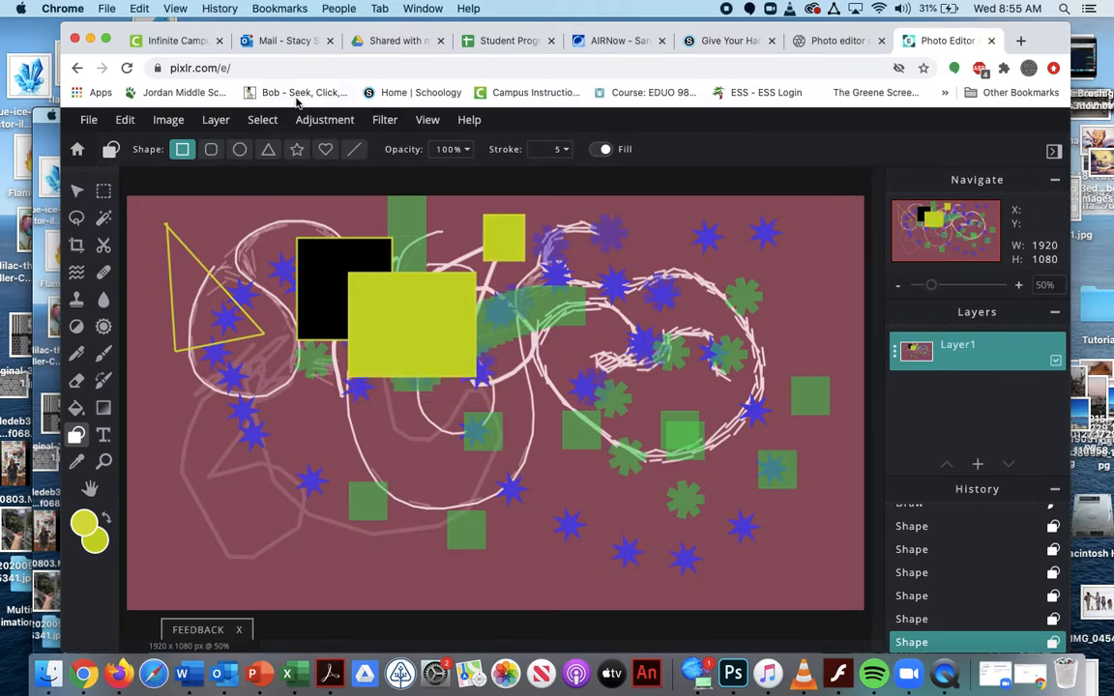
# Draw a yellow-green circle in the canvas's upper-right area and a star below the outlined triangle
pyautogui.click(238, 149)
pyautogui.moveTo(677, 238); pyautogui.dragTo(766, 329)
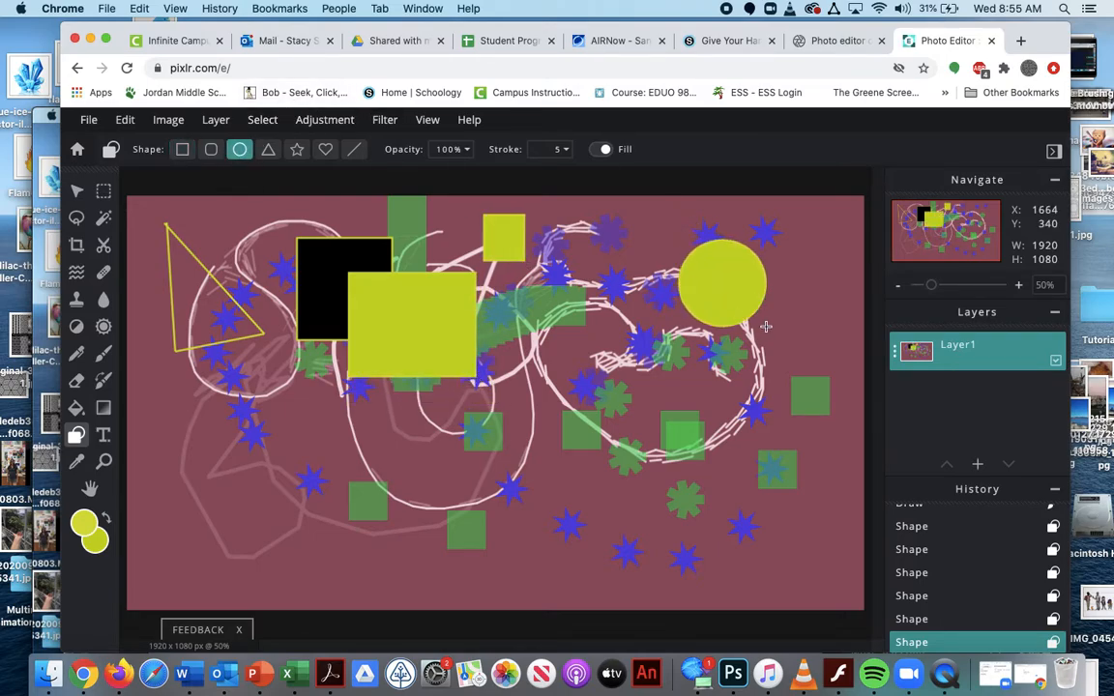
pyautogui.click(300, 151)
pyautogui.moveTo(207, 410); pyautogui.dragTo(281, 389)
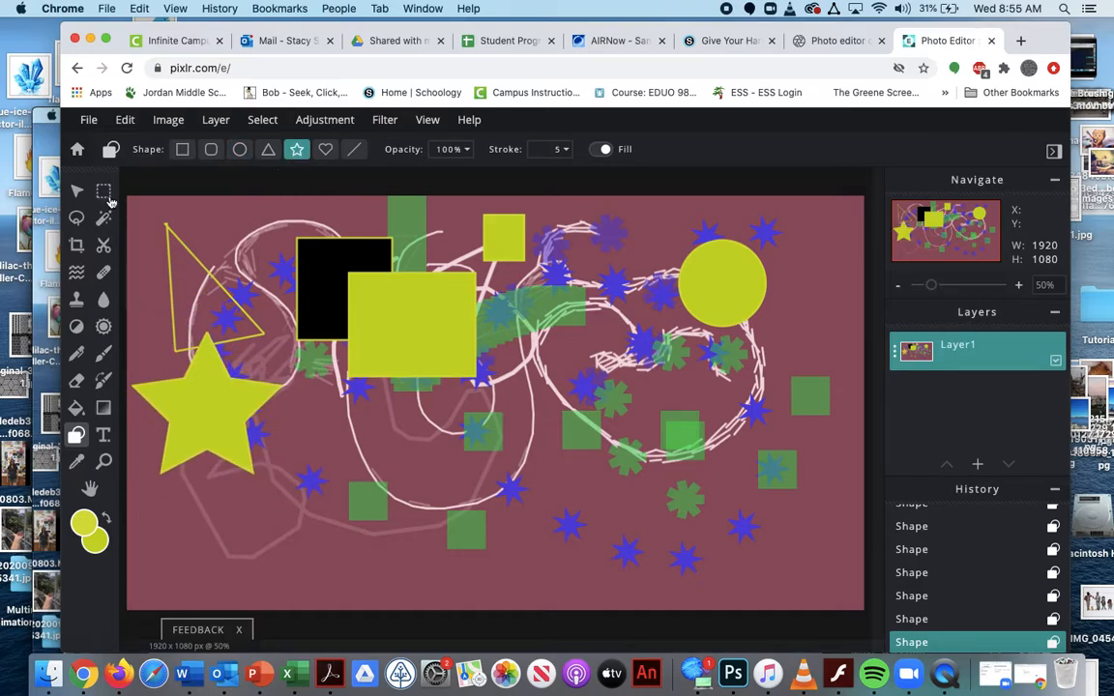
# Try to move the large yellow-green rectangle by itself with the Arrange tool and Free transform
pyautogui.click(76, 191)
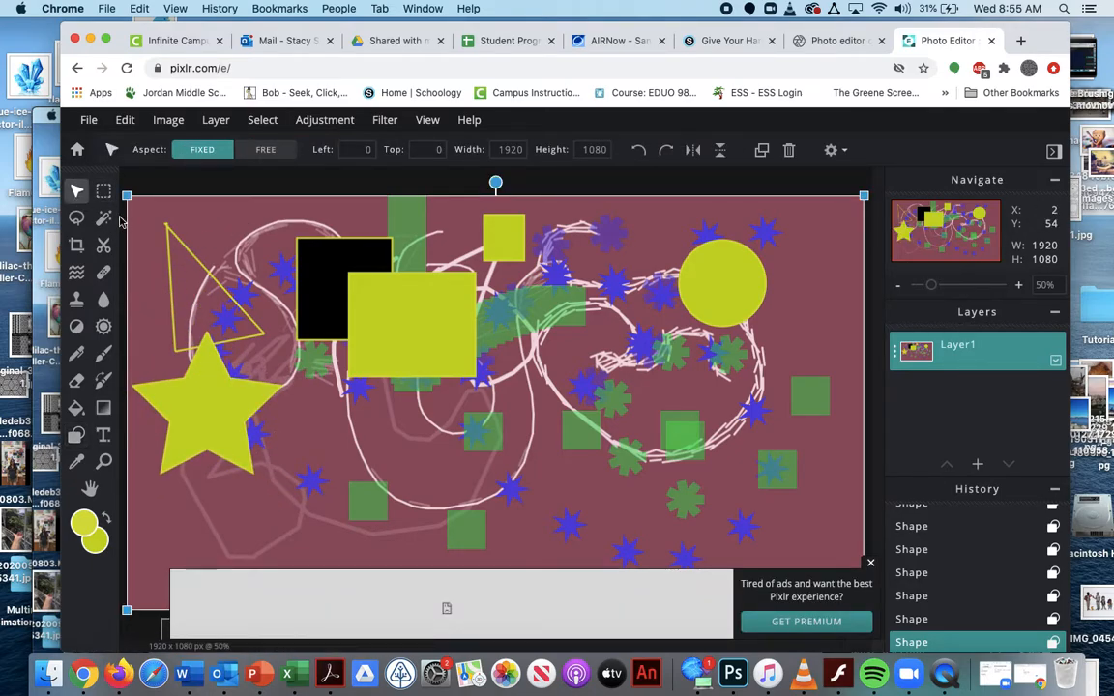
pyautogui.click(125, 123)
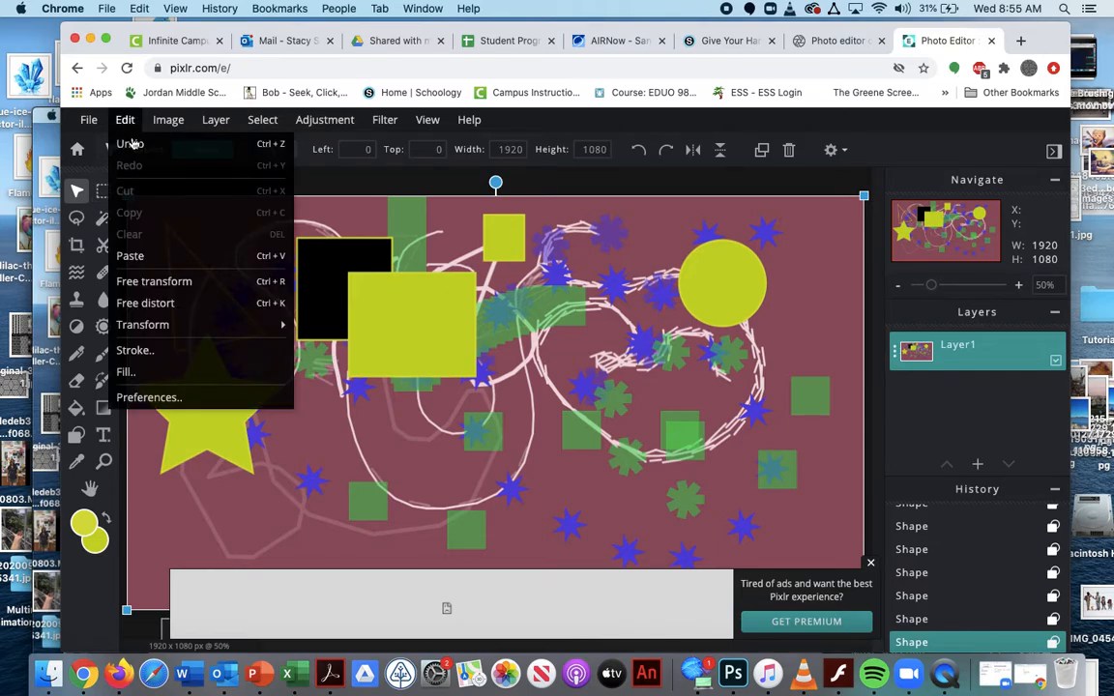
pyautogui.click(154, 281)
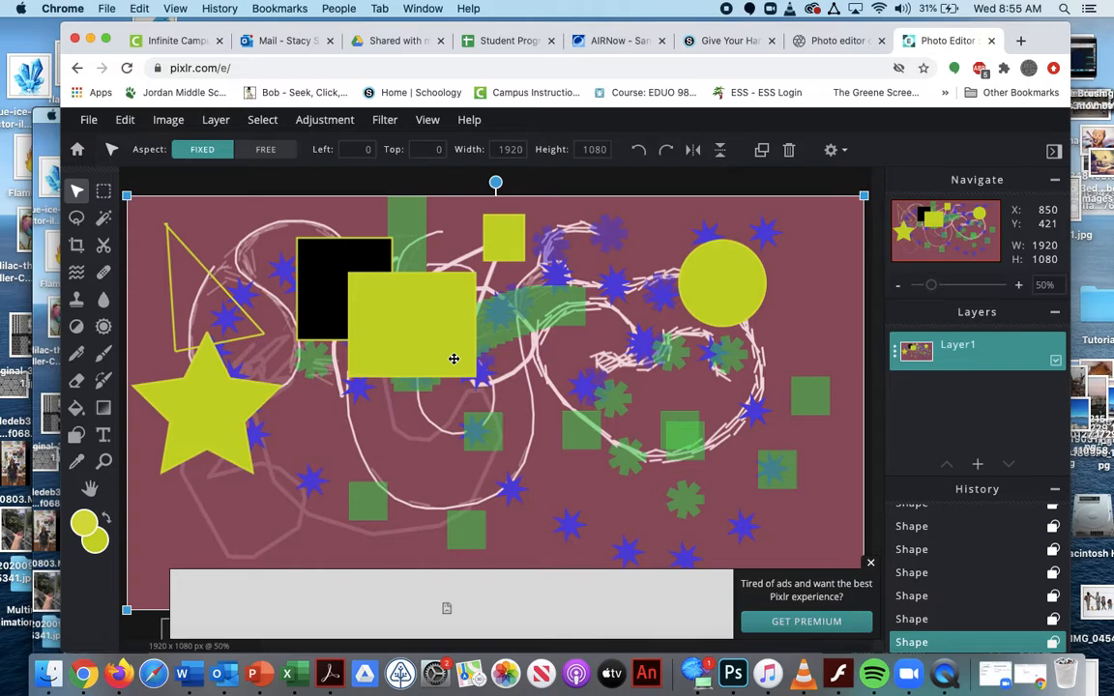
pyautogui.click(870, 564)
pyautogui.moveTo(402, 306)
pyautogui.mouseDown()
pyautogui.moveTo(395, 282)
pyautogui.moveTo(302, 321)
pyautogui.moveTo(457, 364)
pyautogui.moveTo(414, 271)
pyautogui.moveTo(405, 362)
pyautogui.moveTo(397, 308)
pyautogui.moveTo(443, 336)
pyautogui.moveTo(383, 291)
pyautogui.moveTo(415, 340)
pyautogui.moveTo(435, 303)
pyautogui.moveTo(383, 321)
pyautogui.moveTo(389, 314)
pyautogui.mouseUp()
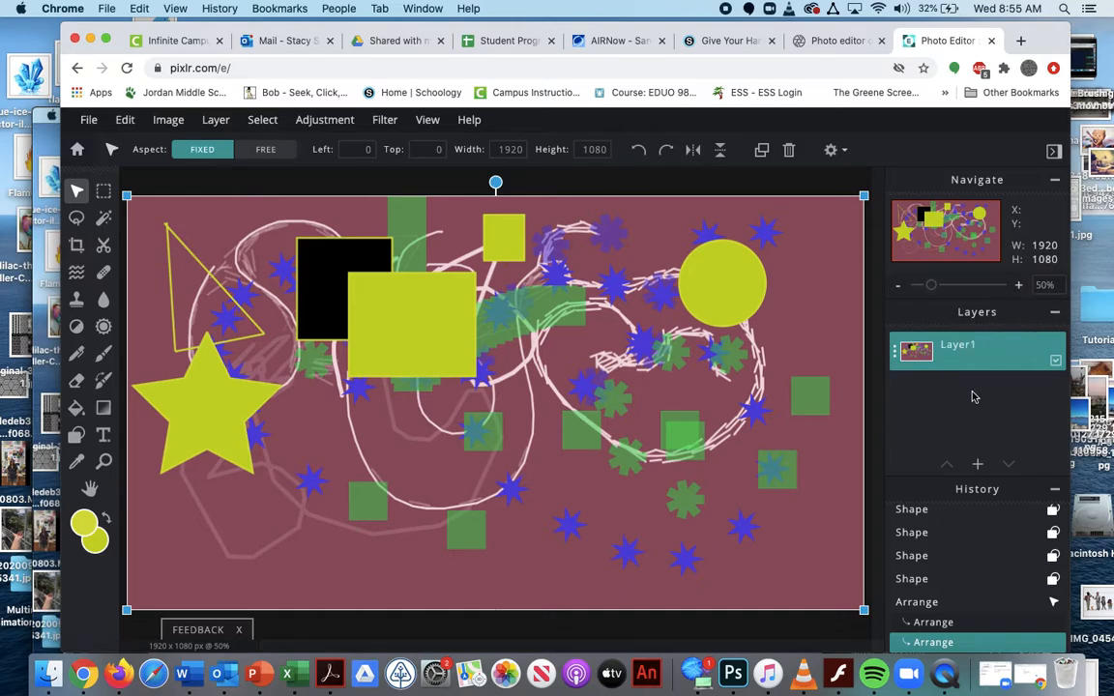
# Add two empty layers above Layer1
pyautogui.click(977, 466)
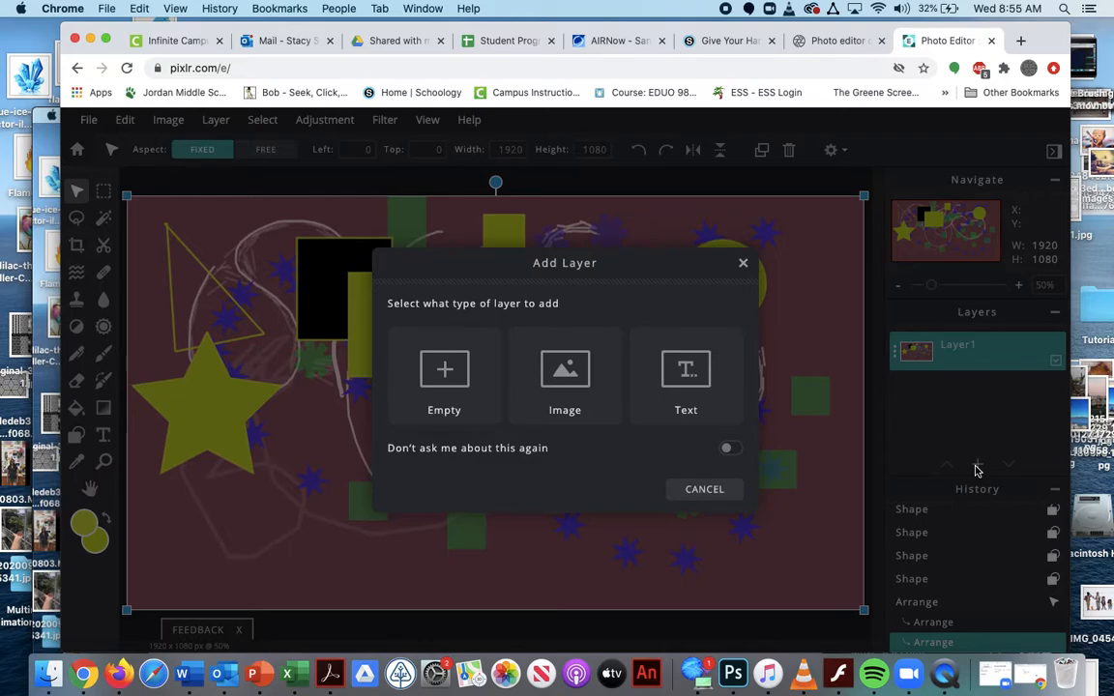
pyautogui.click(458, 406)
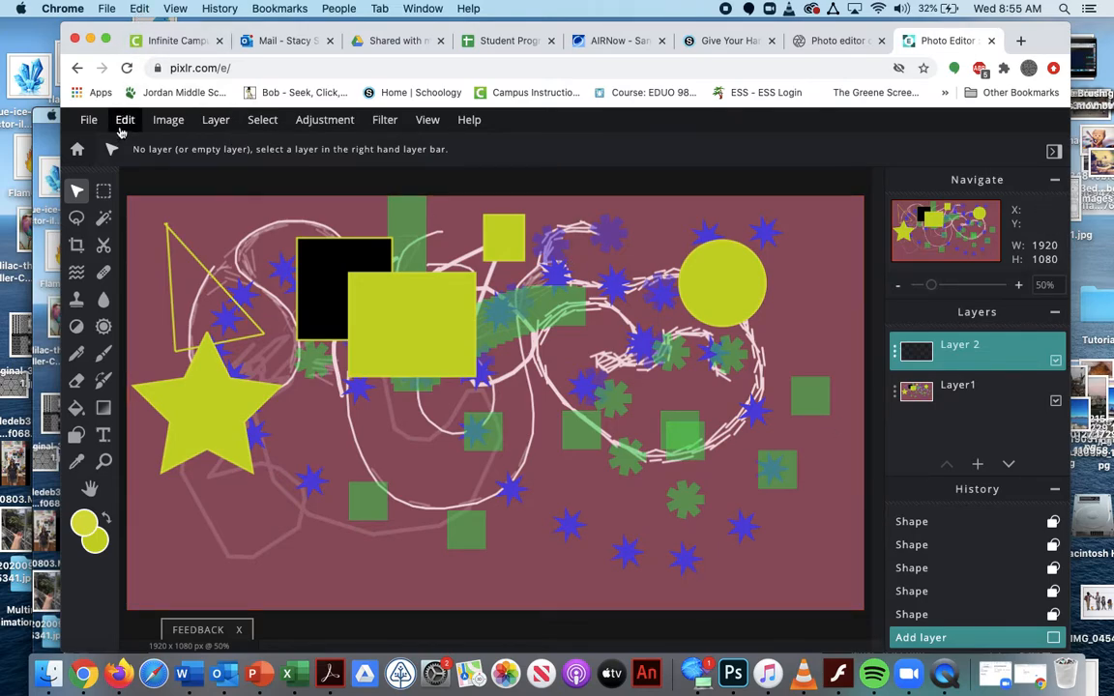
pyautogui.click(978, 464)
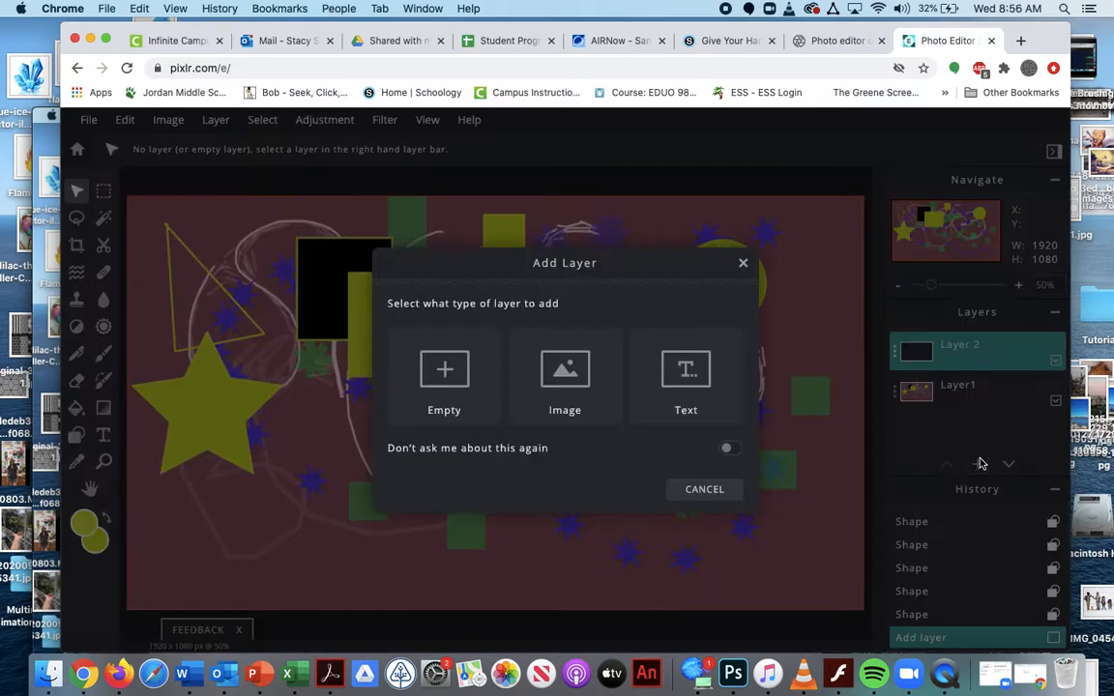
pyautogui.click(450, 384)
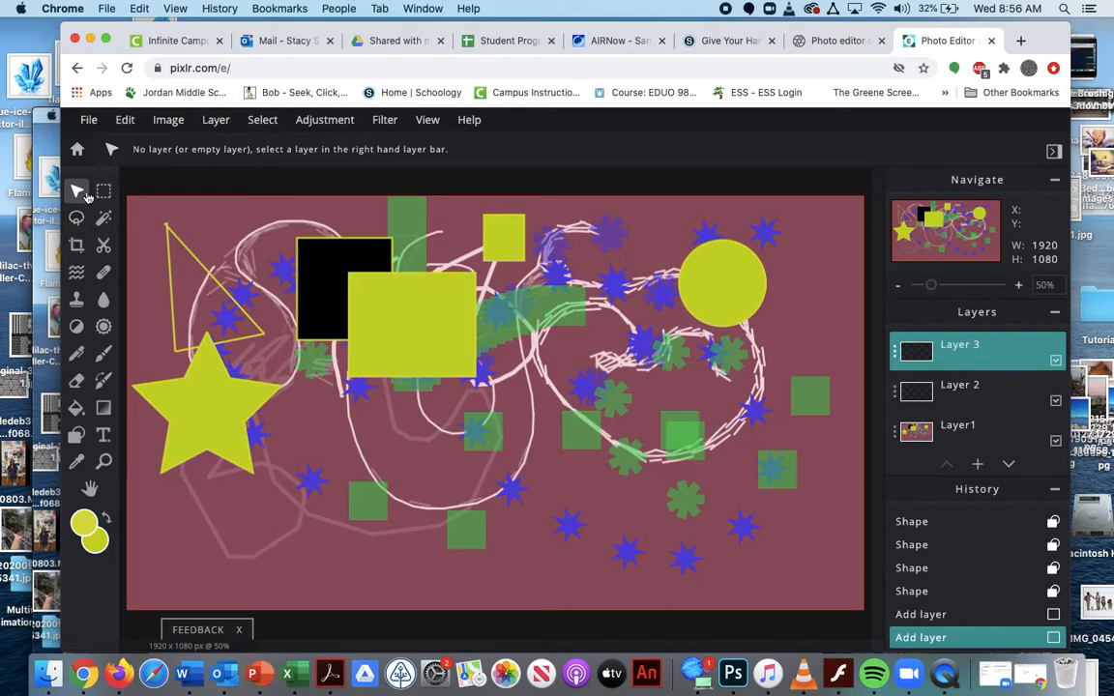
# Activate the Shape tool and set the foreground colour to light blue #3DC3DB
pyautogui.click(76, 406)
pyautogui.click(76, 434)
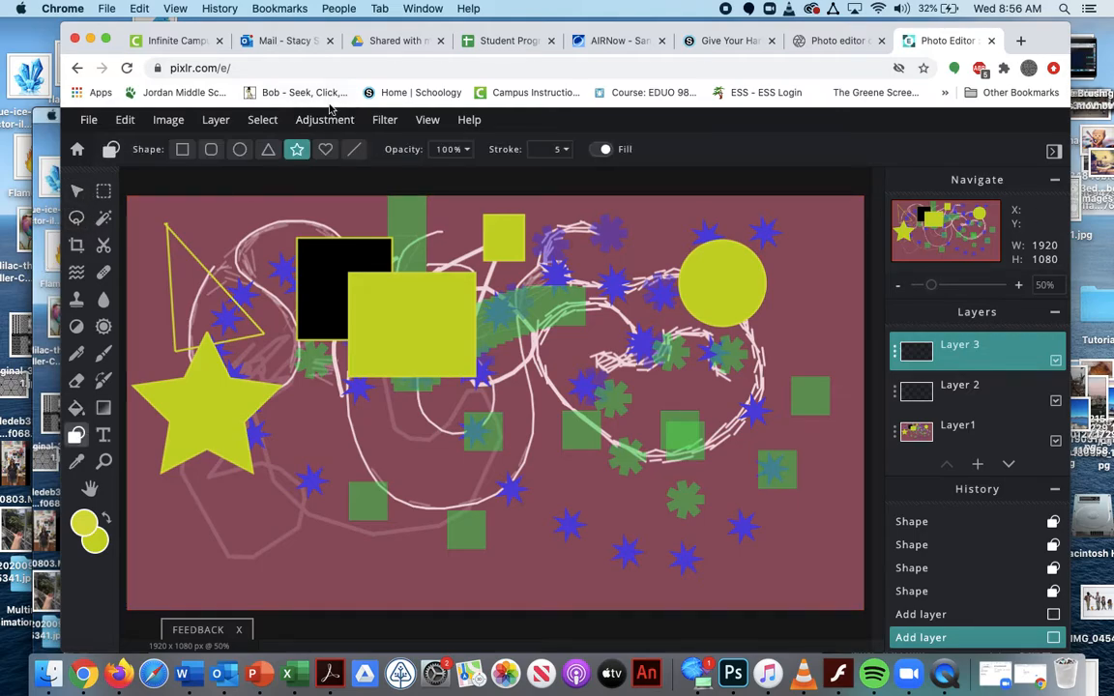
pyautogui.click(89, 525)
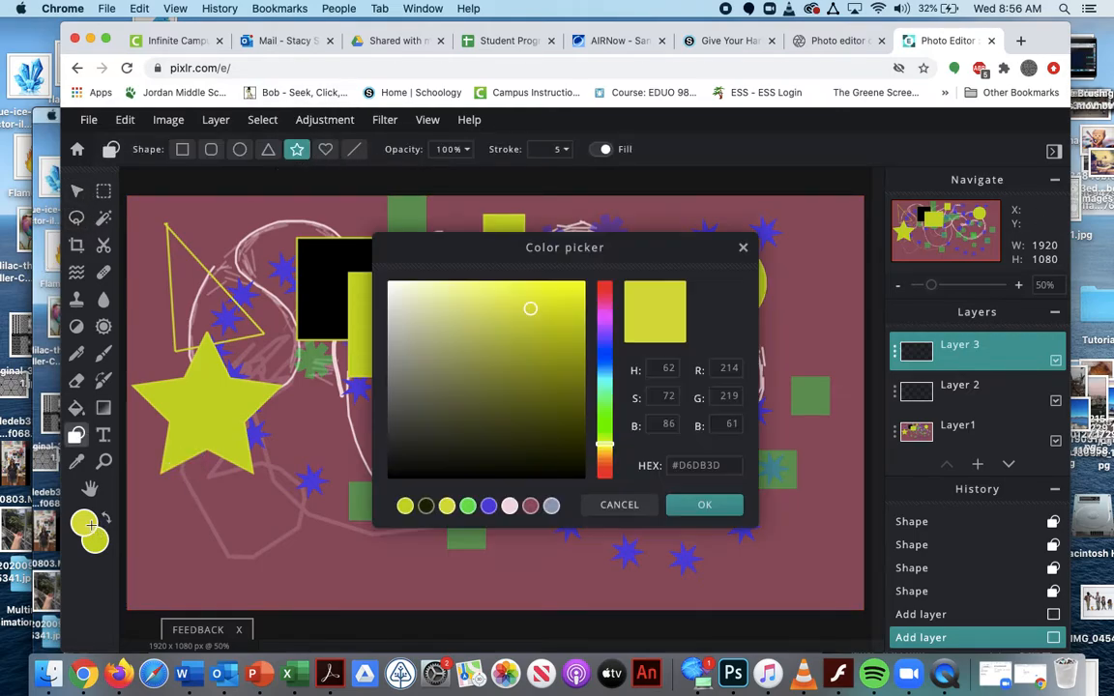
pyautogui.moveTo(610, 407); pyautogui.dragTo(604, 375)
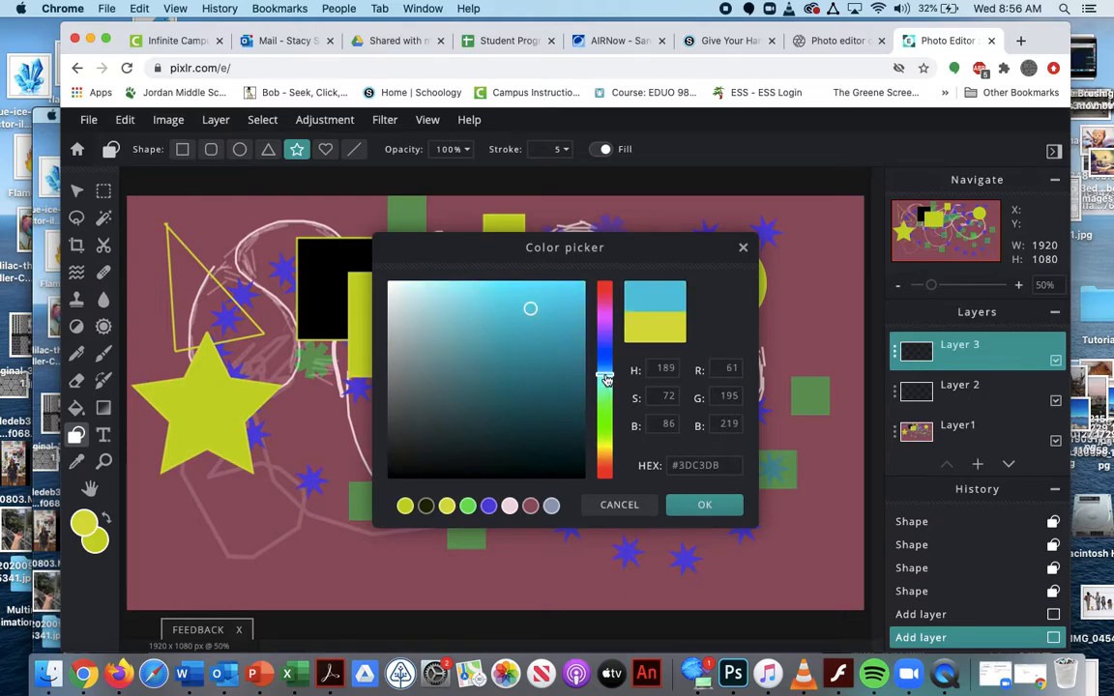
pyautogui.click(702, 505)
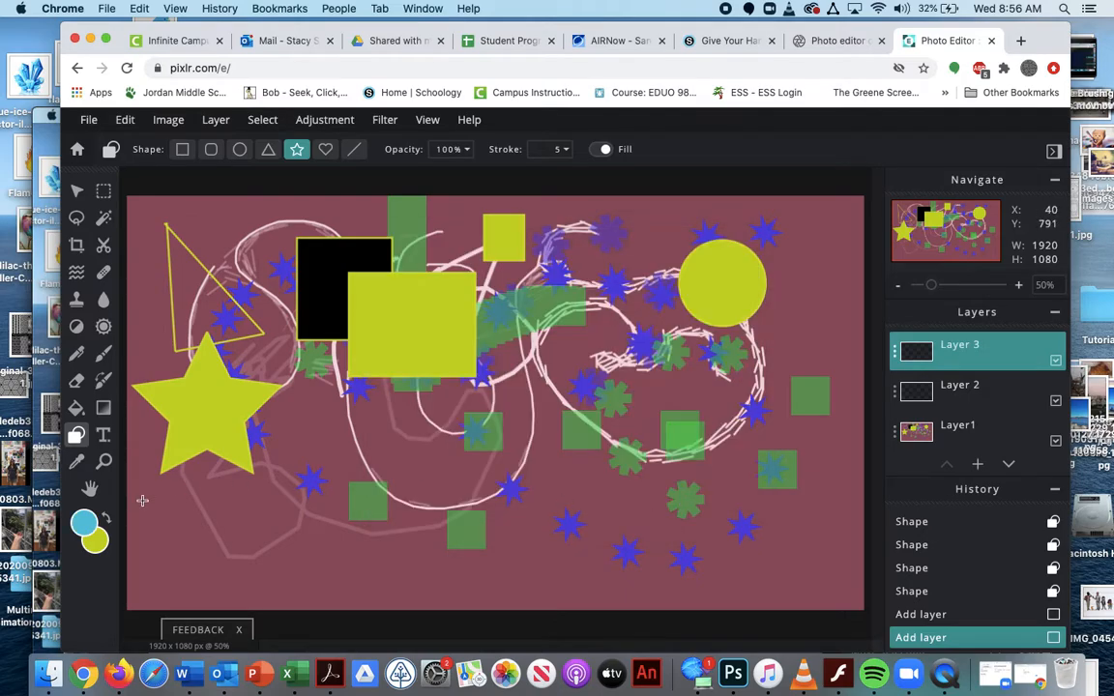
# Set the background colour to turquoise #26D5CF and draw a star on Layer 3 near the middle of the canvas
pyautogui.click(96, 540)
pyautogui.click(607, 385)
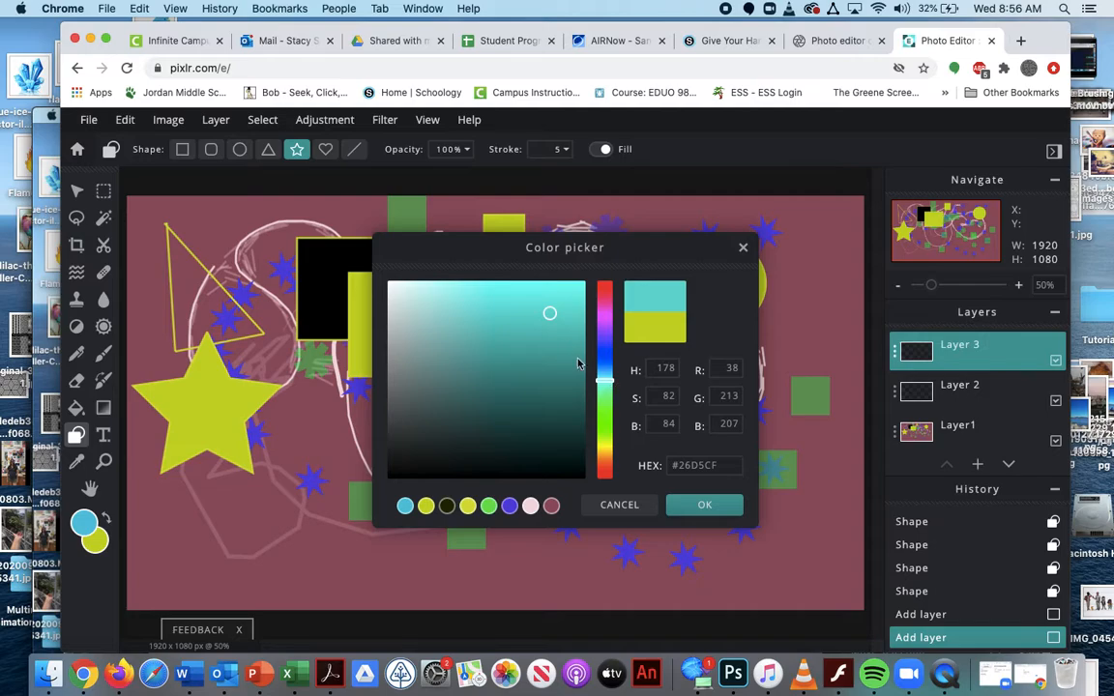
pyautogui.click(682, 498)
pyautogui.moveTo(547, 370); pyautogui.dragTo(611, 319)
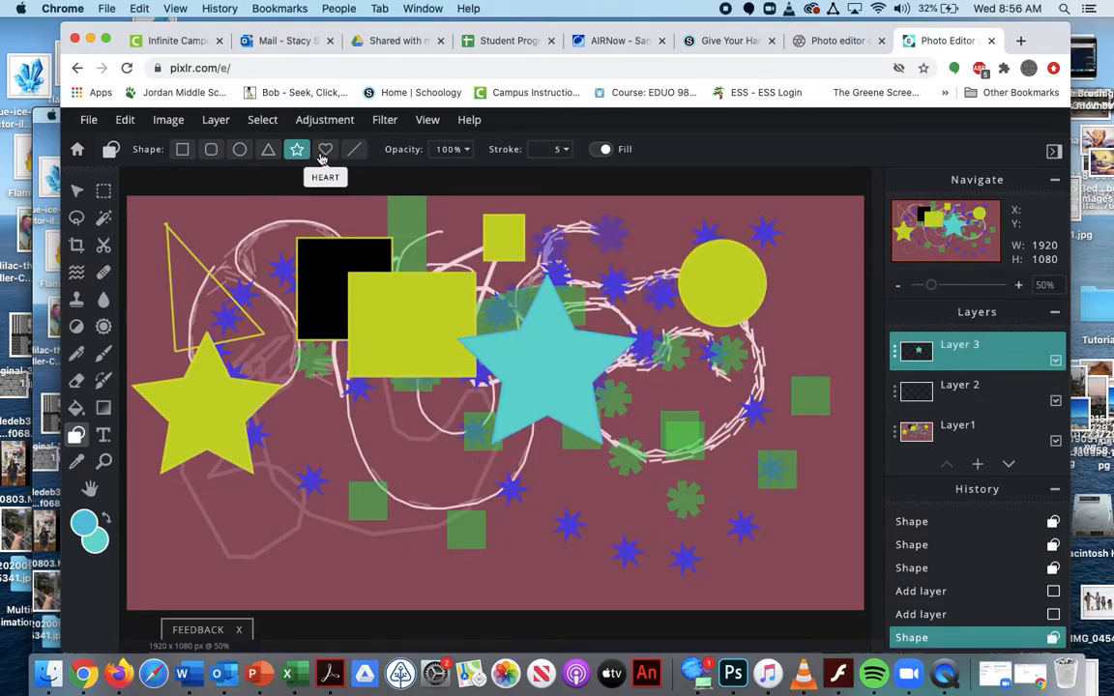
# Draw a heart about 400 × 355 px on Layer 2, just below the black and yellow-green rectangles
pyautogui.click(326, 155)
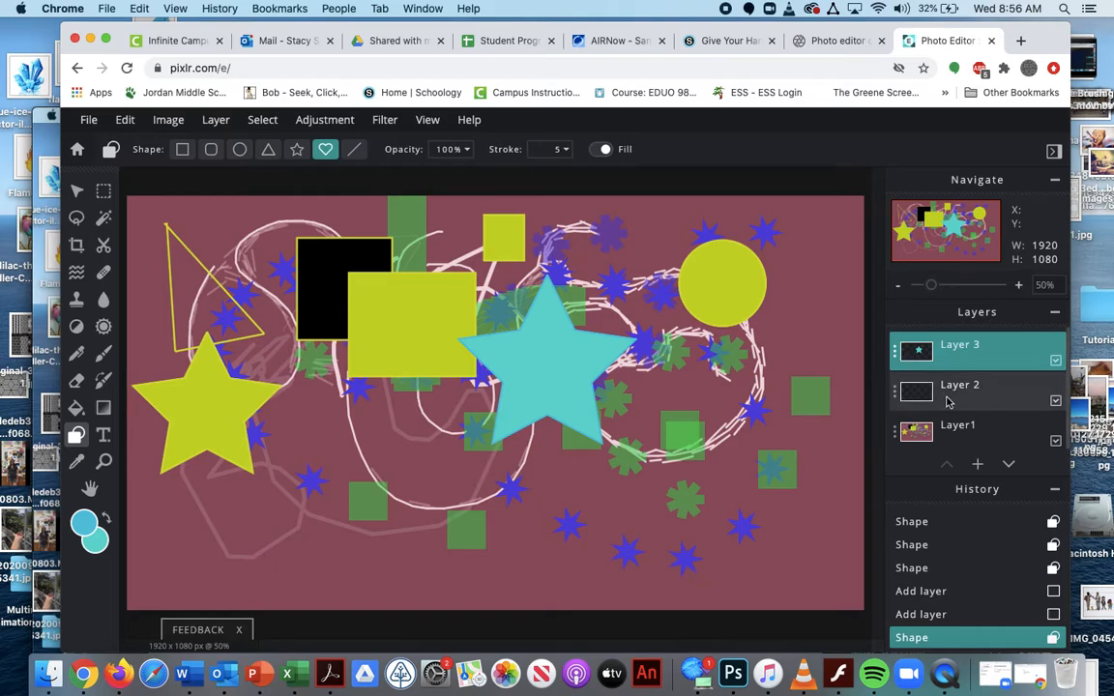
pyautogui.click(948, 399)
pyautogui.moveTo(325, 445)
pyautogui.mouseDown()
pyautogui.moveTo(411, 534)
pyautogui.moveTo(401, 521)
pyautogui.mouseUp()
# Move the heart on Layer 2 slightly upward with the Arrange tool, and shift the Layer1 artwork slightly up and right
pyautogui.click(77, 190)
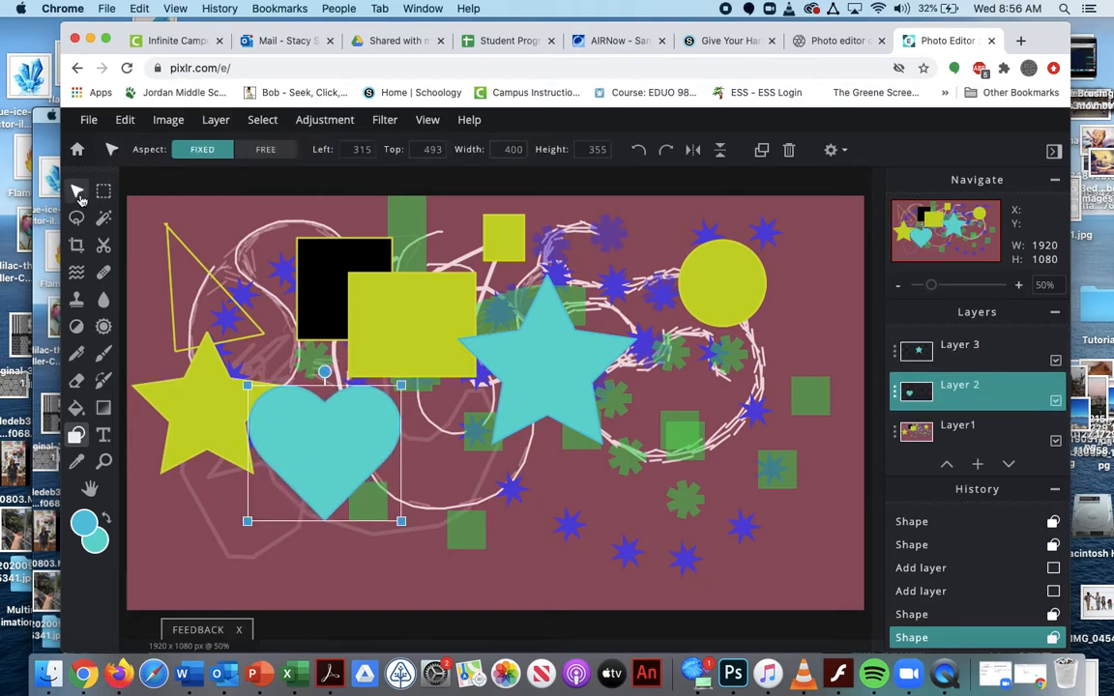
pyautogui.click(79, 193)
pyautogui.moveTo(372, 429)
pyautogui.mouseDown()
pyautogui.moveTo(380, 328)
pyautogui.moveTo(370, 323)
pyautogui.moveTo(353, 406)
pyautogui.moveTo(366, 408)
pyautogui.mouseUp()
pyautogui.click(923, 427)
pyautogui.moveTo(722, 295); pyautogui.dragTo(731, 270)
# Move the heart on Layer 2 over the rectangles and the star on Layer 3 down and right, below the circle
pyautogui.click(1007, 381)
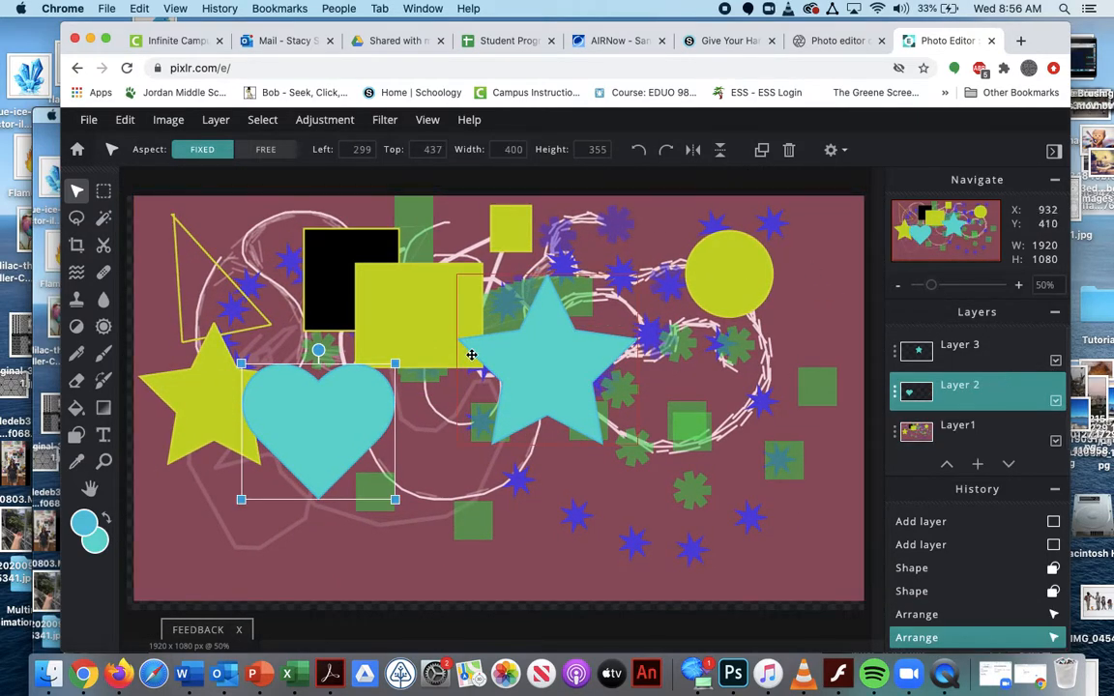
pyautogui.moveTo(333, 430); pyautogui.dragTo(400, 277)
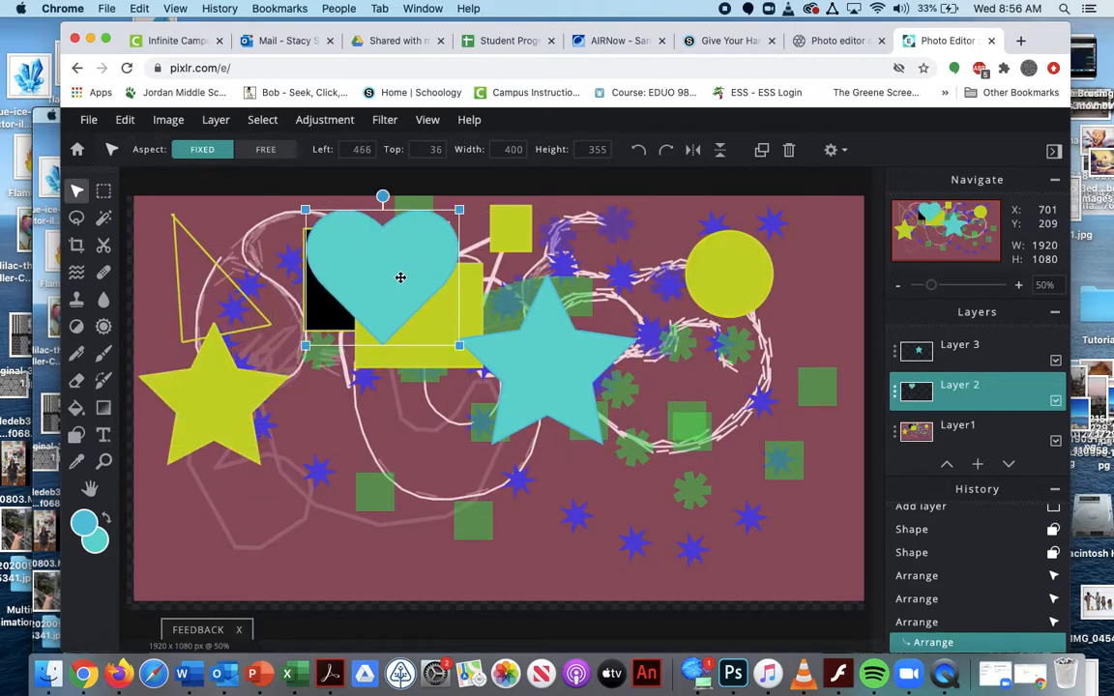
pyautogui.click(957, 350)
pyautogui.moveTo(569, 339); pyautogui.dragTo(696, 415)
# Set the background colour to blue #2626D5 and fill the star on Layer 3 with the light blue foreground colour
pyautogui.click(77, 407)
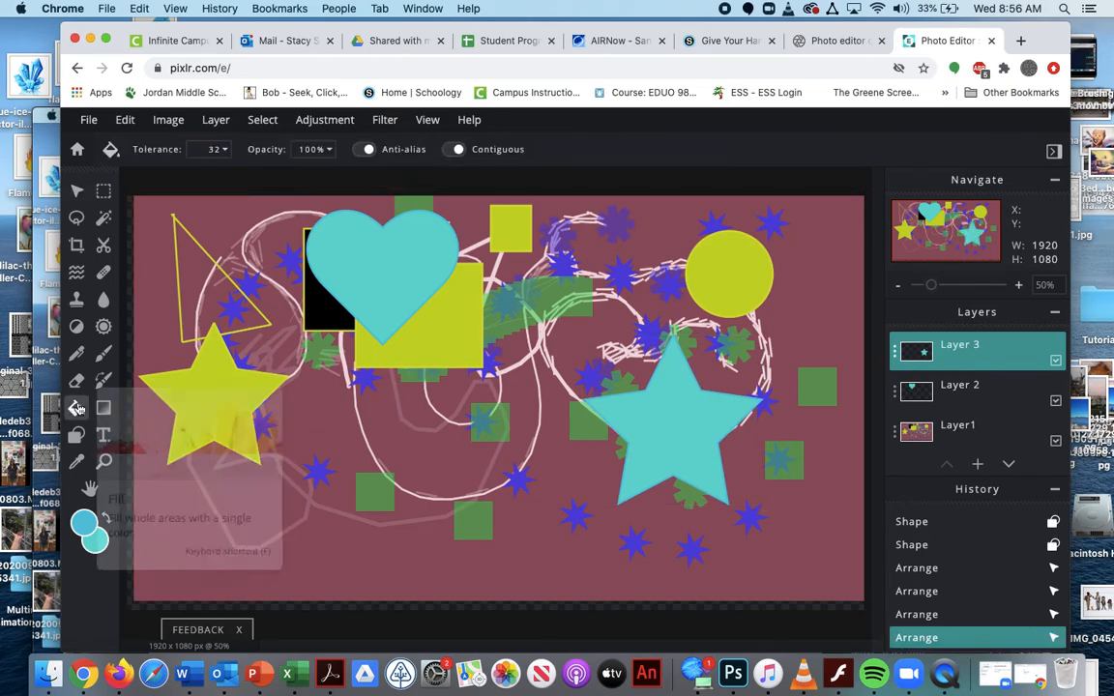
pyautogui.click(97, 537)
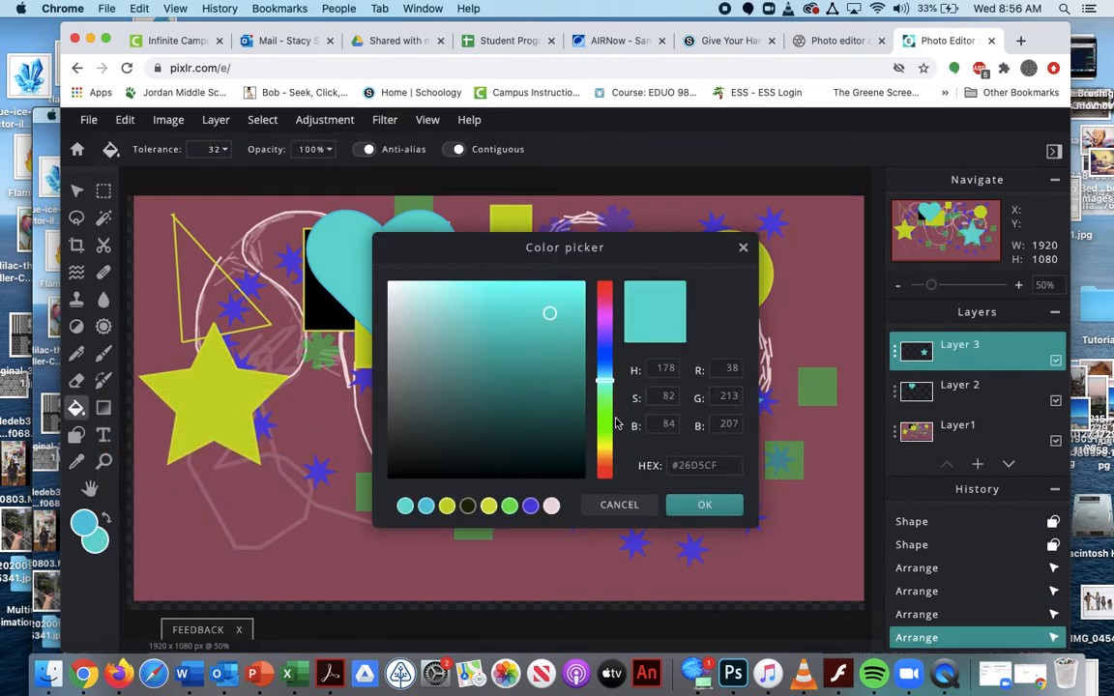
pyautogui.click(609, 348)
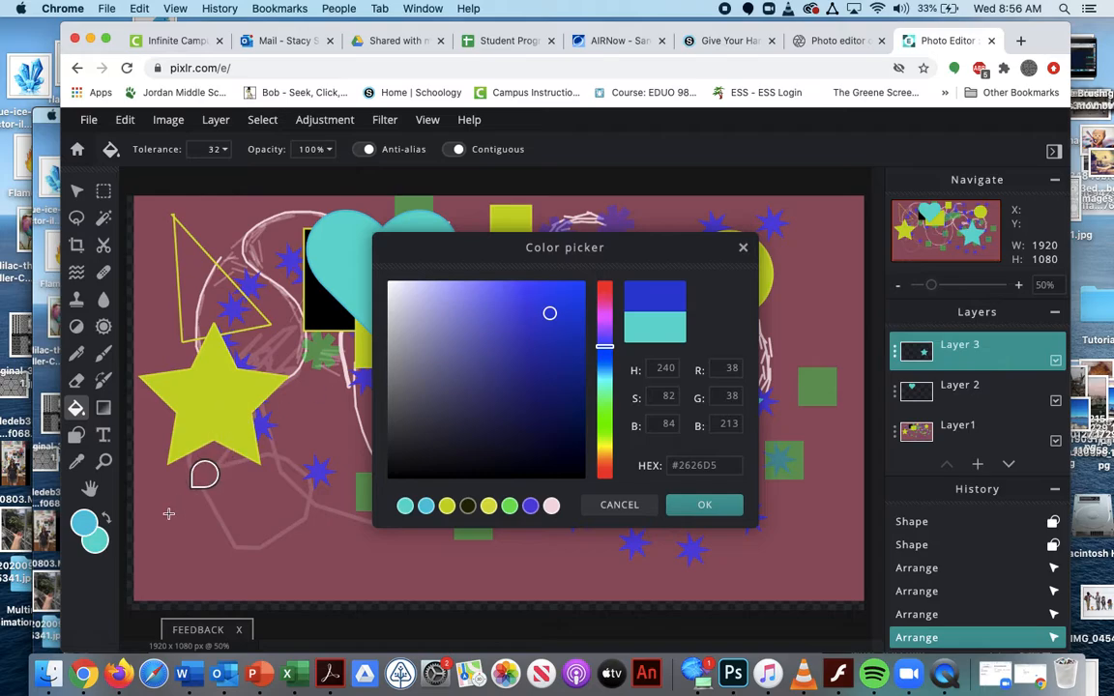
pyautogui.click(679, 504)
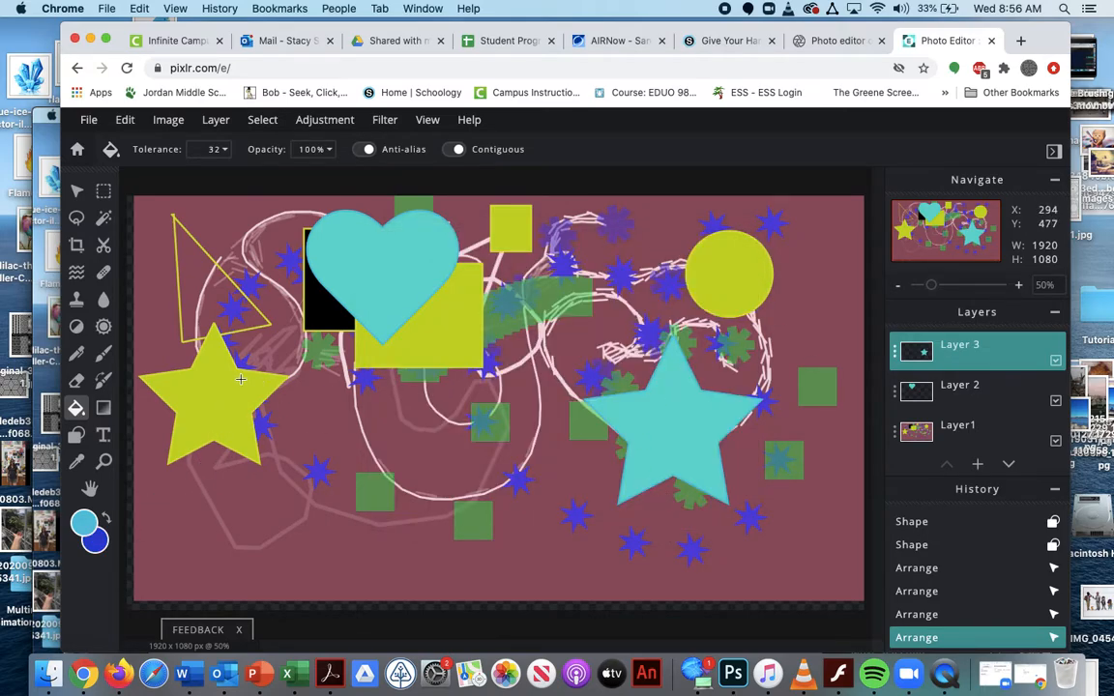
pyautogui.click(682, 428)
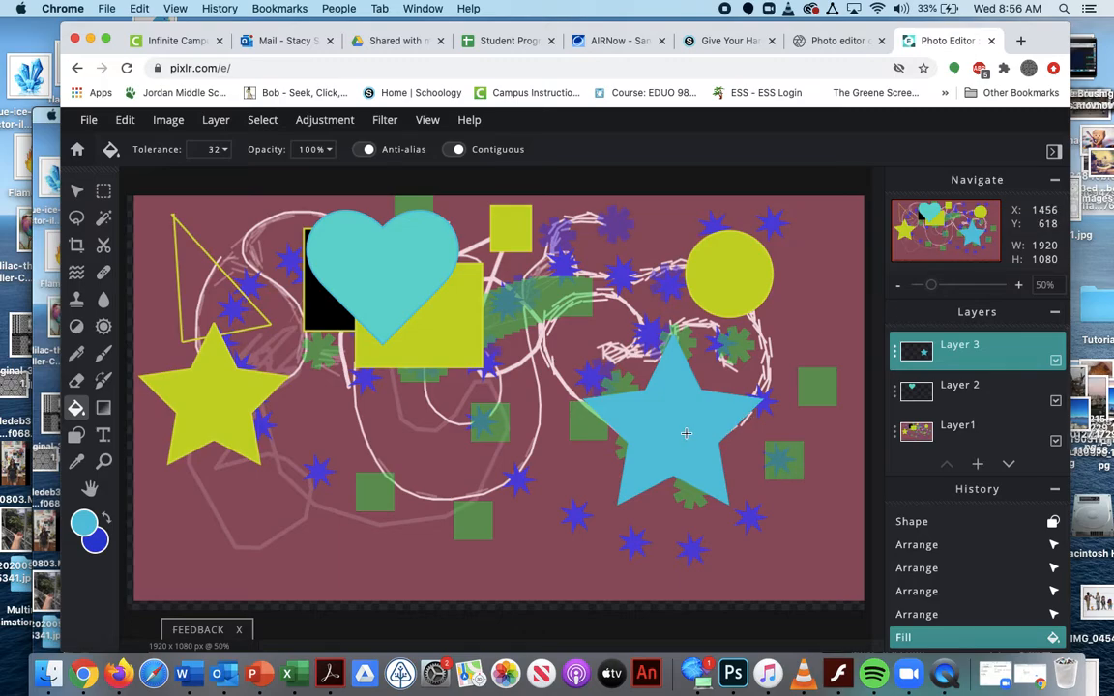
pyautogui.click(685, 433)
pyautogui.click(686, 434)
pyautogui.click(683, 435)
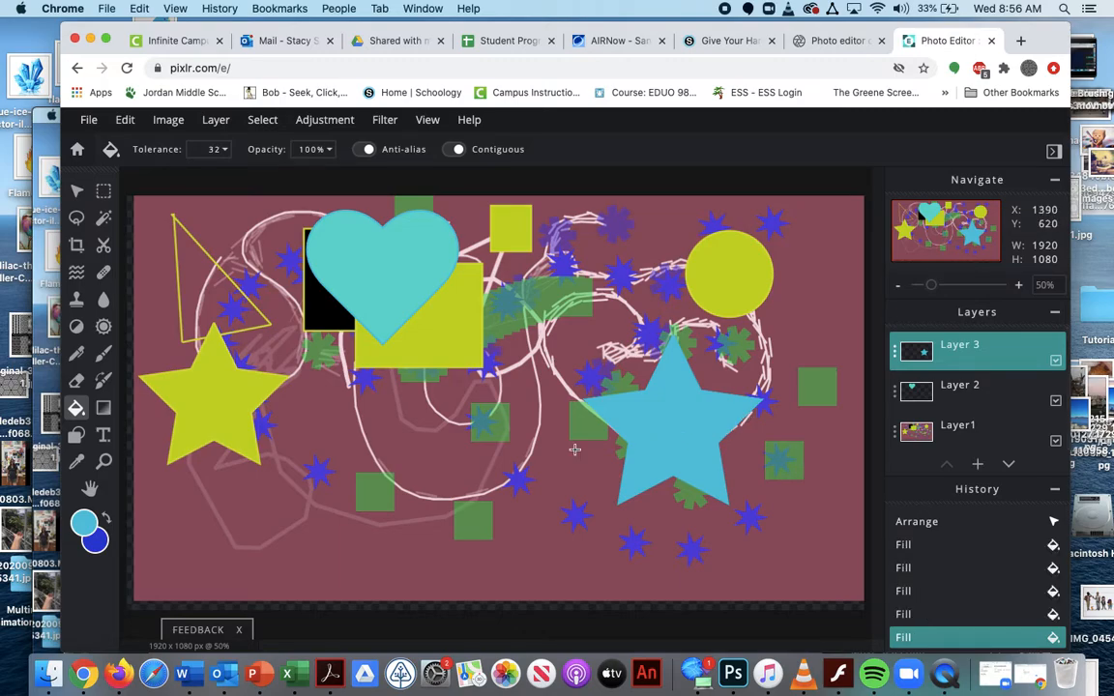
# Set the foreground colour to dark blue #21428F and fill the star on Layer 3 with it
pyautogui.click(93, 521)
pyautogui.click(539, 368)
pyautogui.click(605, 359)
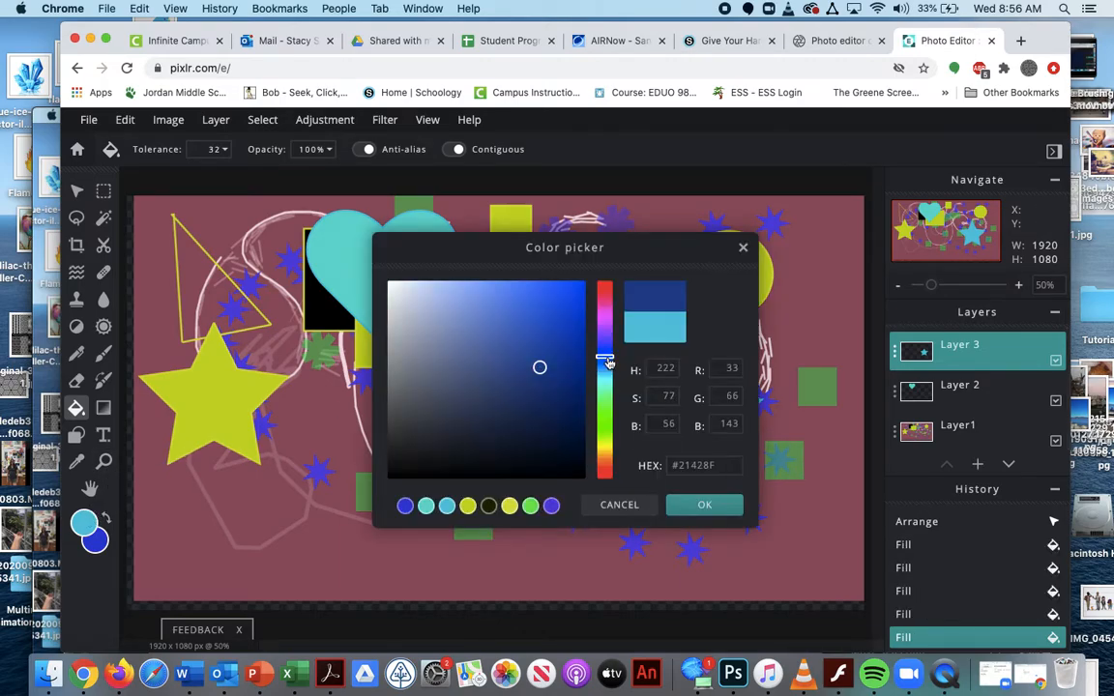
pyautogui.click(705, 504)
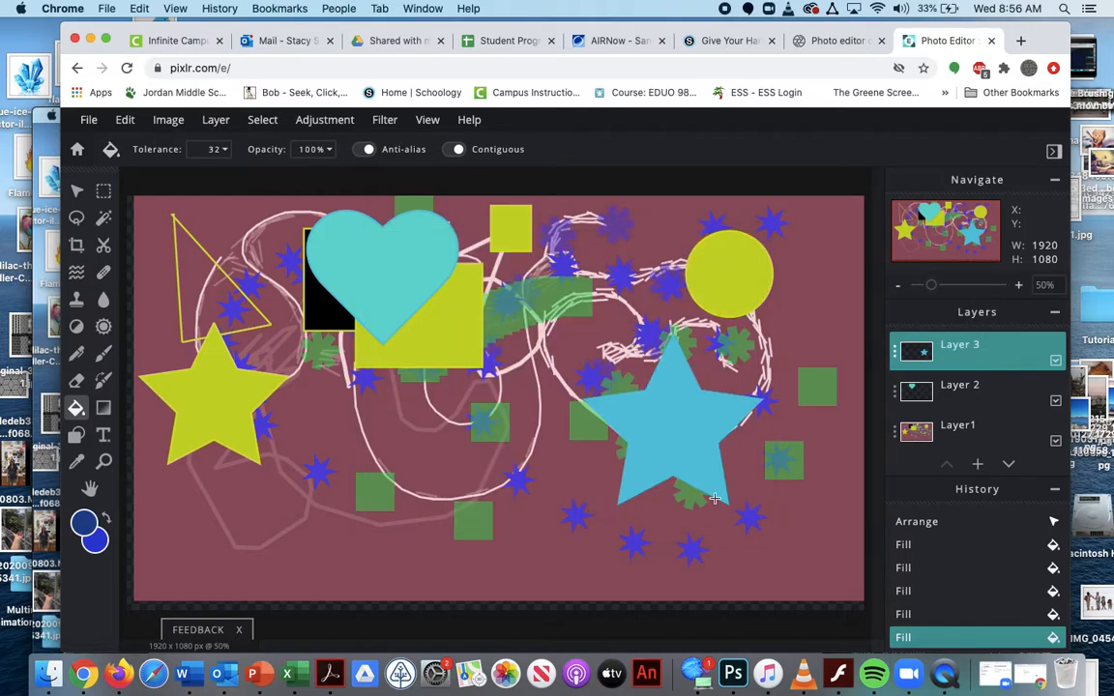
pyautogui.click(686, 399)
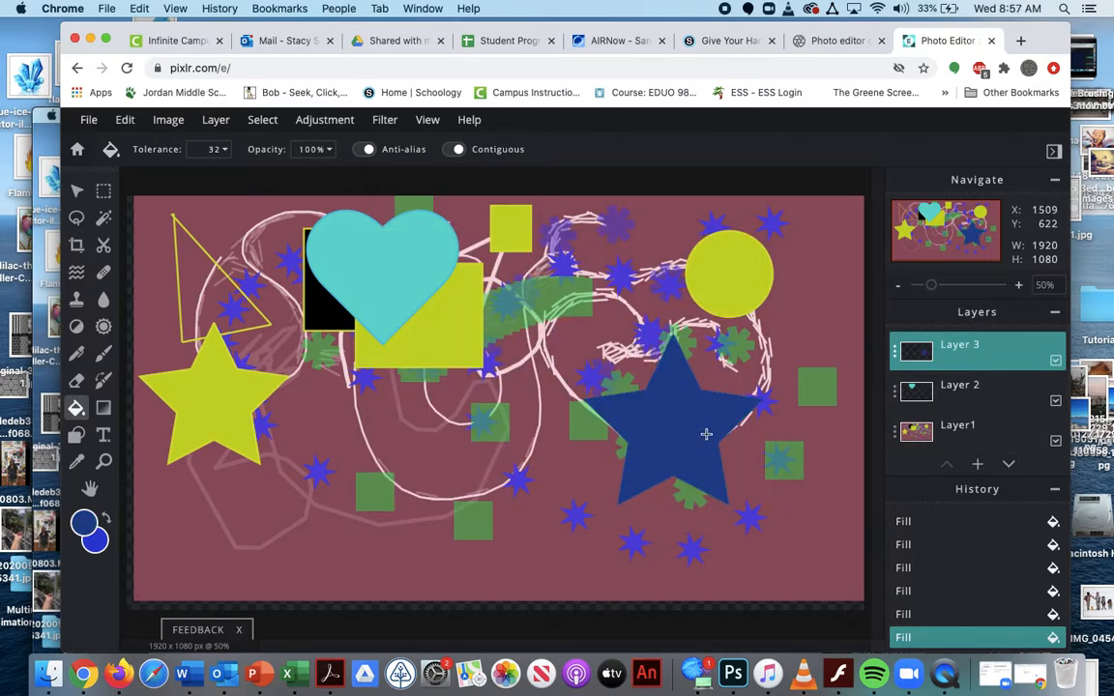
# Move the heart on Layer 2 right, overlapping the dark blue star and the circle, and bring Layer 2 above Layer 3
pyautogui.click(76, 190)
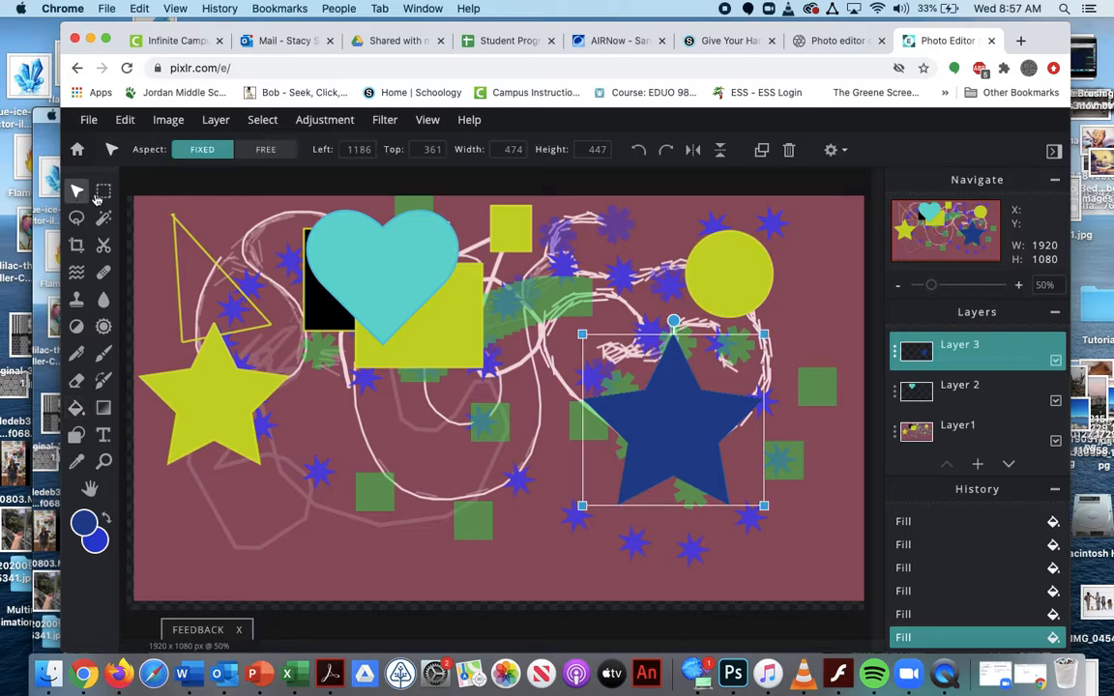
pyautogui.moveTo(464, 285); pyautogui.dragTo(735, 351)
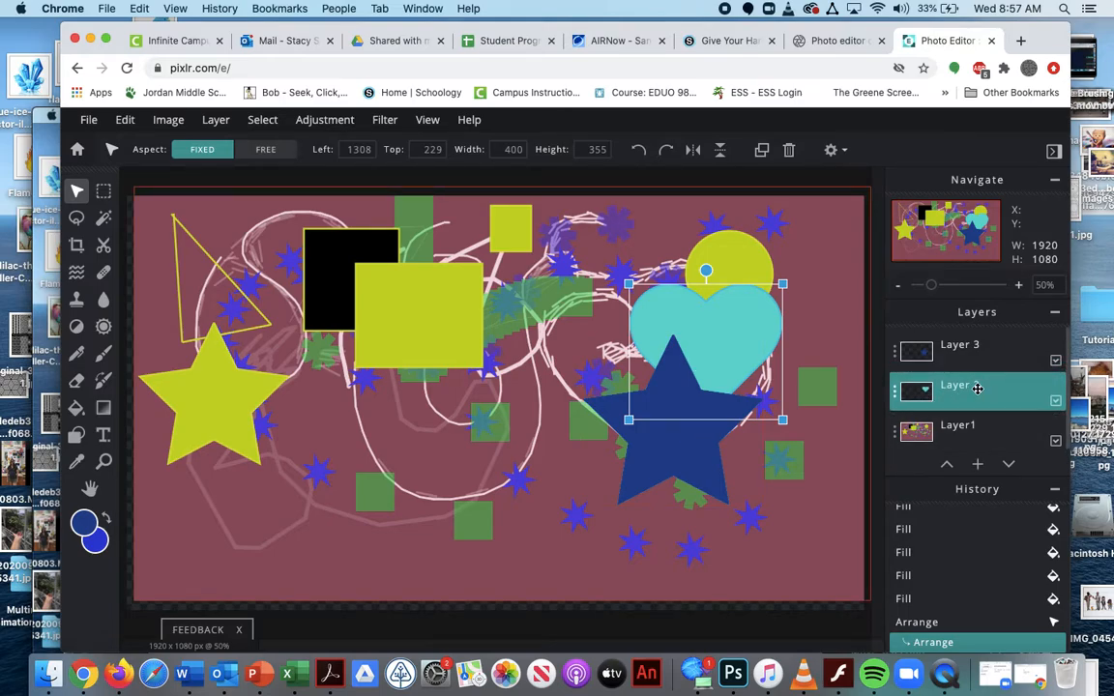
pyautogui.moveTo(979, 394); pyautogui.dragTo(979, 346)
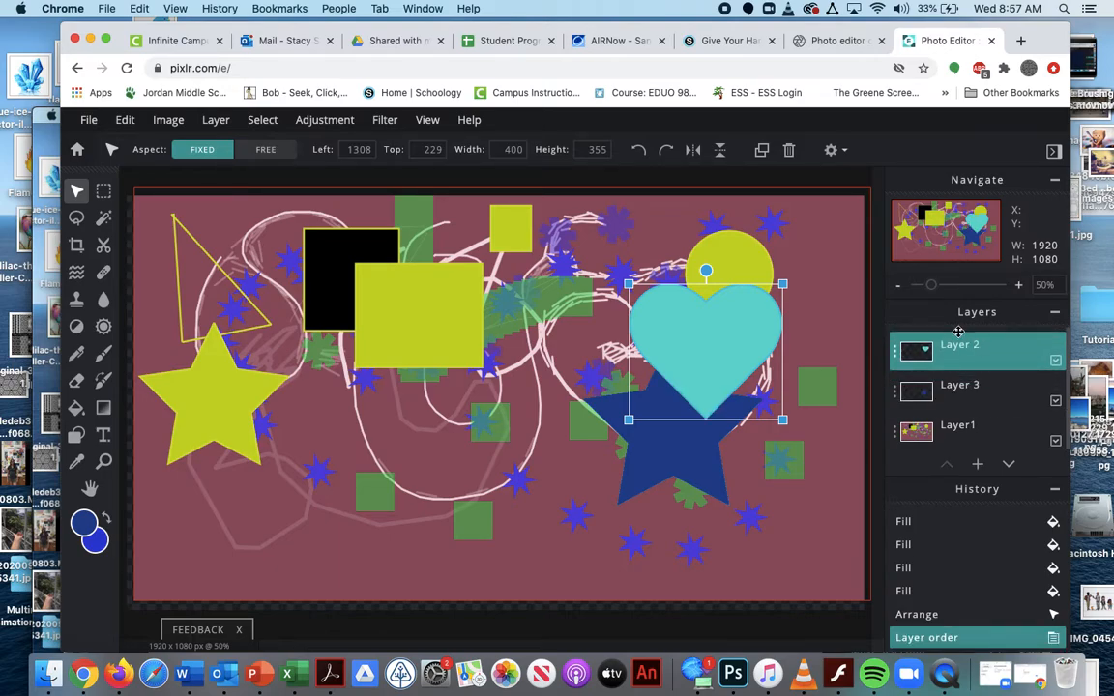
# Shift the heart left, place Layer 2 below Layer 3, and move the dark blue star up and left over the yellow-green rectangle
pyautogui.moveTo(716, 306); pyautogui.dragTo(556, 309)
pyautogui.moveTo(928, 350); pyautogui.dragTo(943, 400)
pyautogui.moveTo(666, 392); pyautogui.dragTo(454, 291)
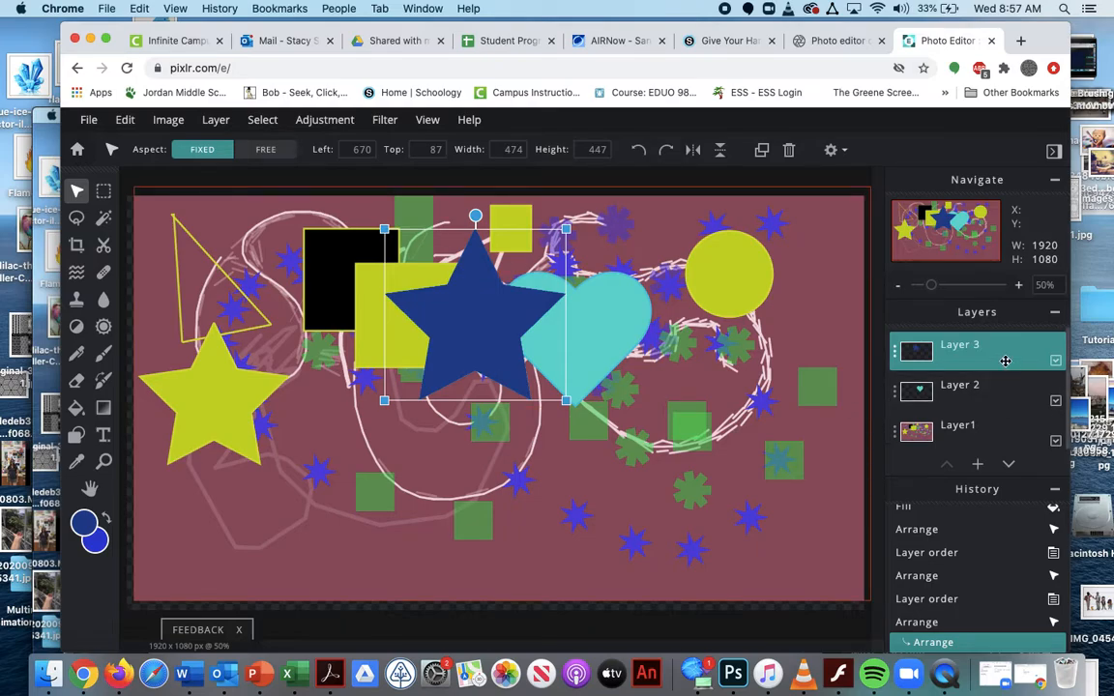
# Reorder the layers, ending with Layer 3 above Layer 2, and move the light blue heart down and right, below the circle
pyautogui.moveTo(1005, 361); pyautogui.dragTo(1000, 386)
pyautogui.moveTo(581, 372); pyautogui.dragTo(577, 405)
pyautogui.moveTo(1003, 352); pyautogui.dragTo(971, 327)
pyautogui.moveTo(602, 391); pyautogui.dragTo(678, 361)
pyautogui.moveTo(965, 348); pyautogui.dragTo(947, 387)
pyautogui.moveTo(964, 440); pyautogui.dragTo(960, 382)
pyautogui.moveTo(632, 405); pyautogui.dragTo(684, 465)
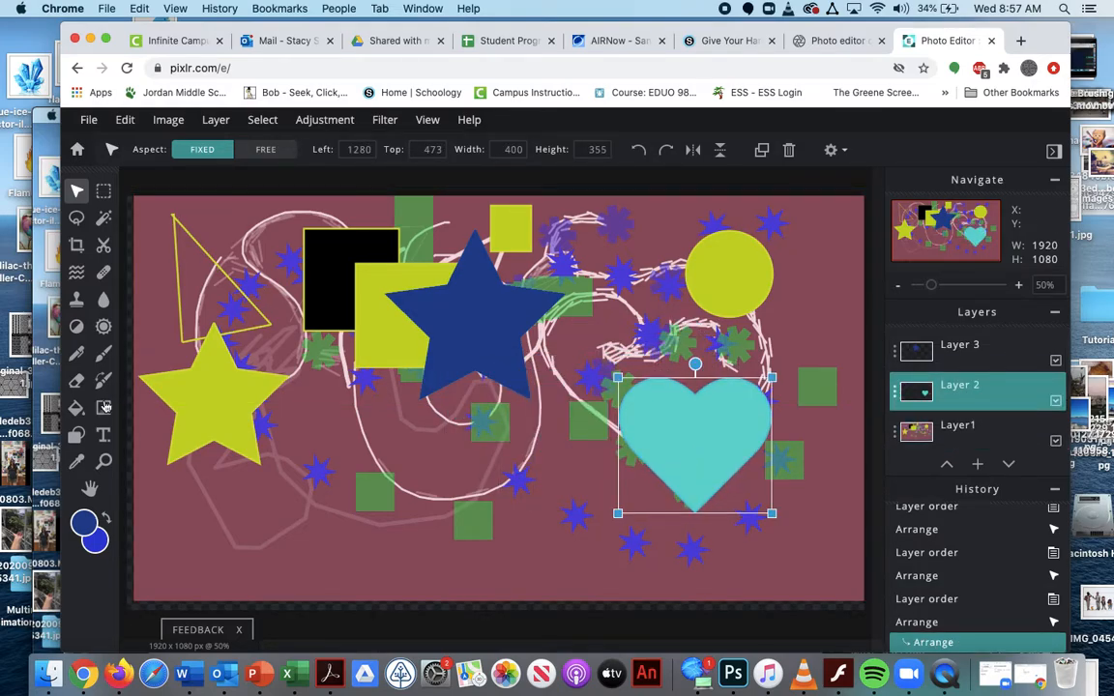
# Add an empty layer, draw a blue heart on it overlapping the yellow-green star and the outlined triangle, and dismiss the advertisement
pyautogui.click(77, 434)
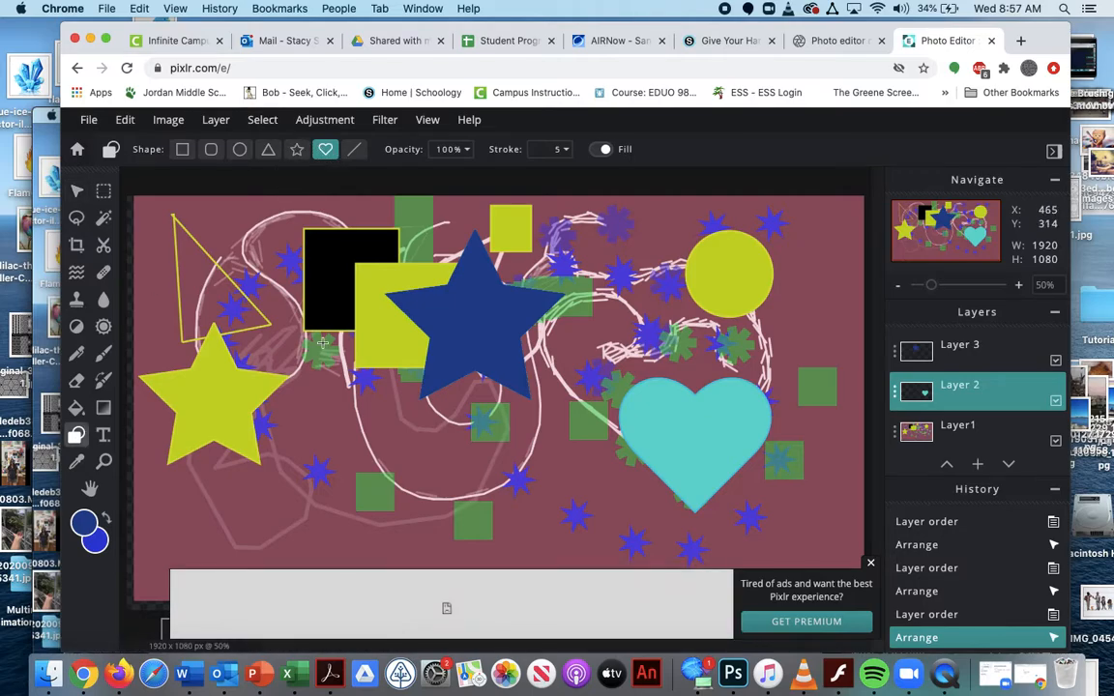
pyautogui.click(977, 464)
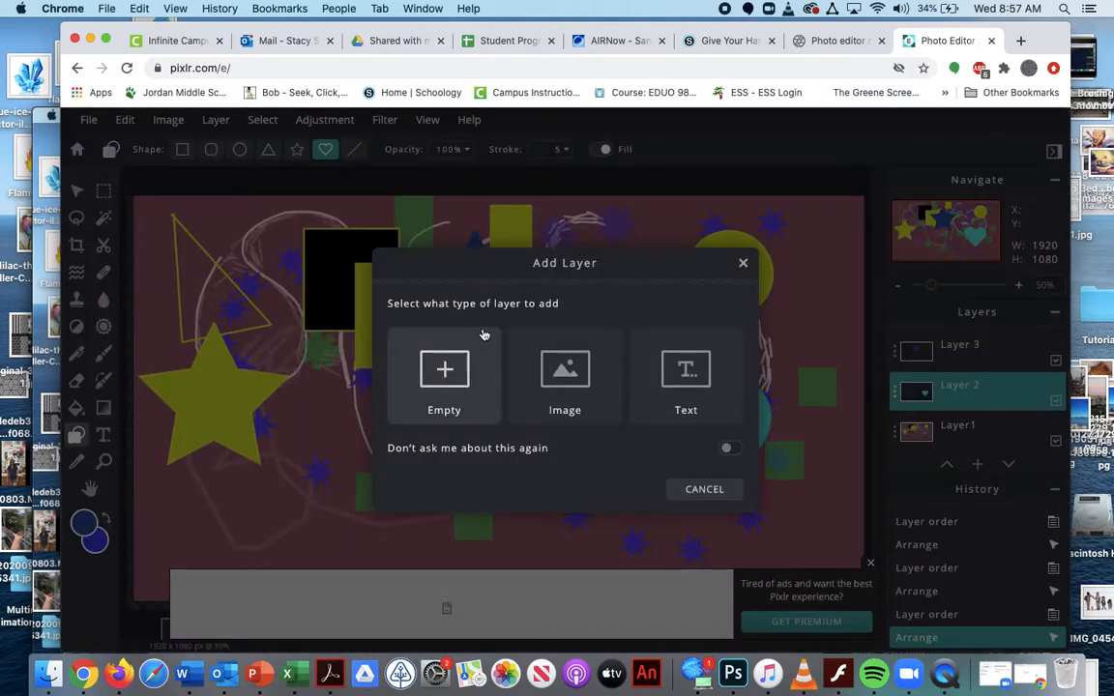
pyautogui.click(428, 377)
pyautogui.moveTo(248, 328); pyautogui.dragTo(303, 421)
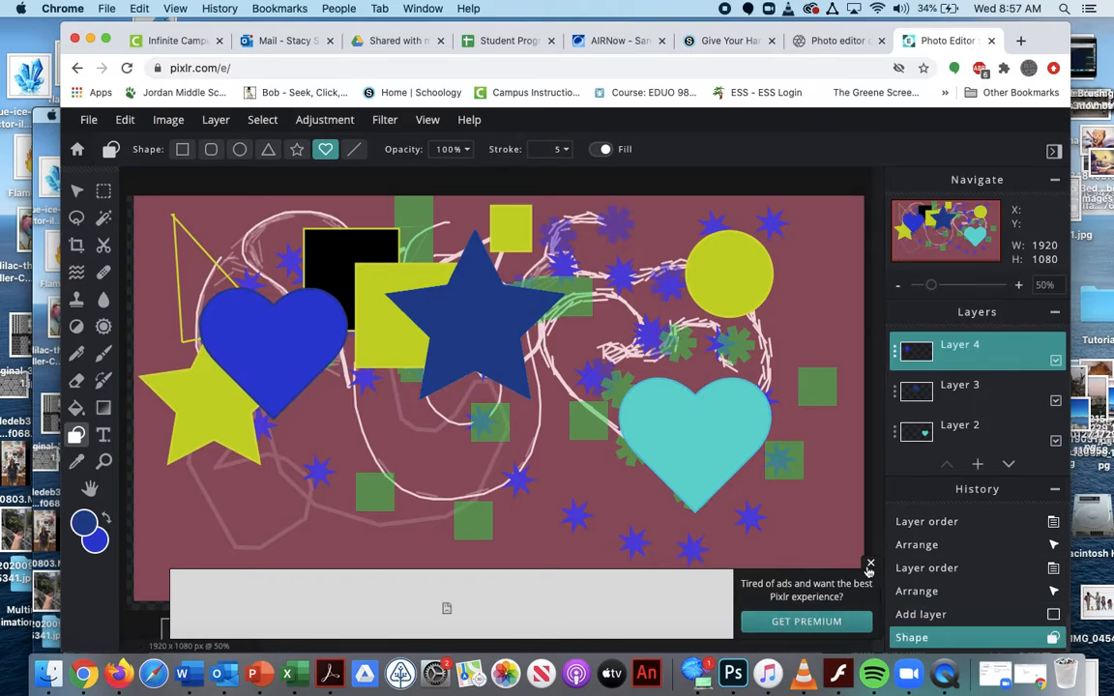
pyautogui.click(869, 563)
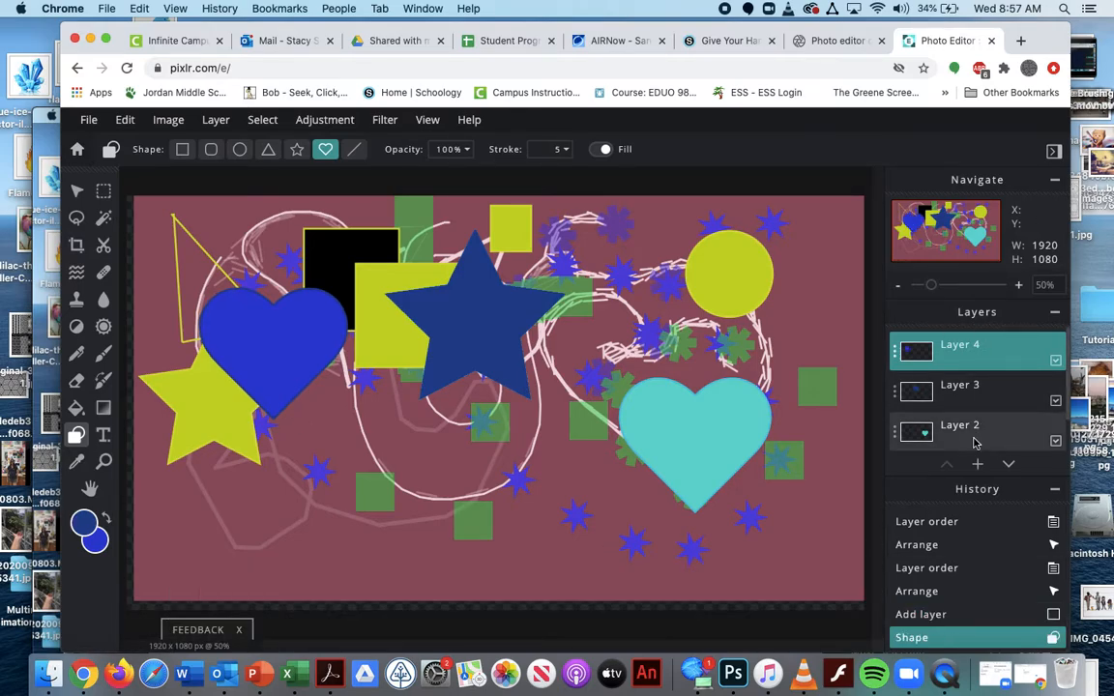